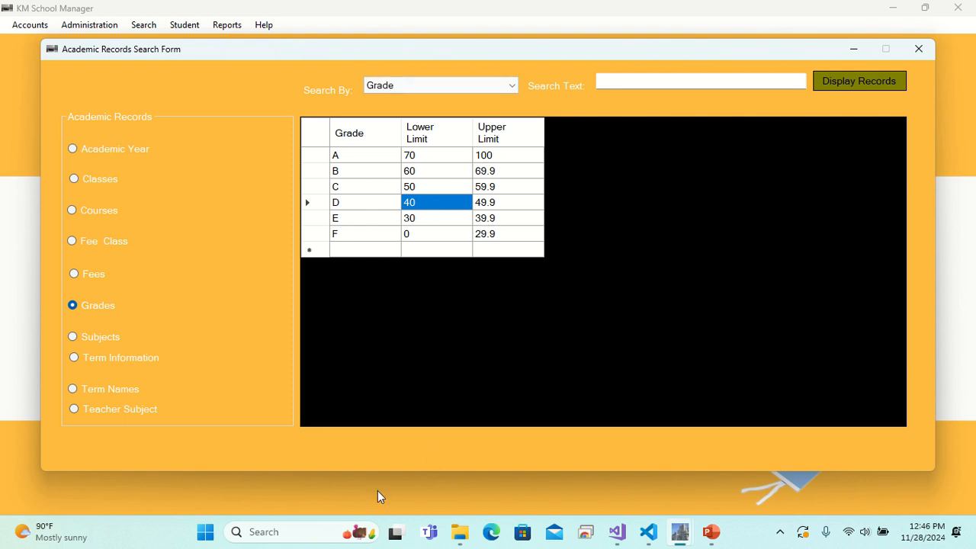
- Close the academic records search form and open the terminal scores sheet for entering all raw marks
click(917, 49)
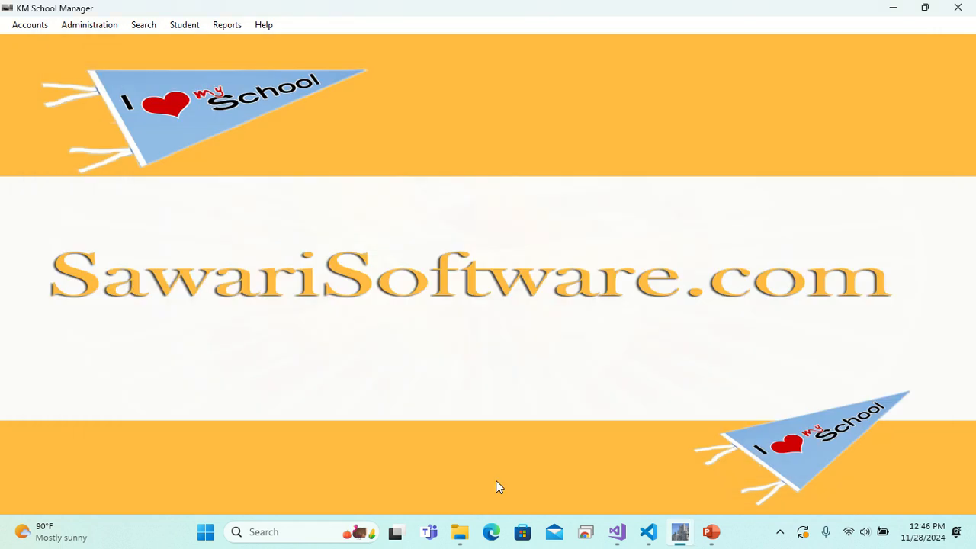
click(192, 28)
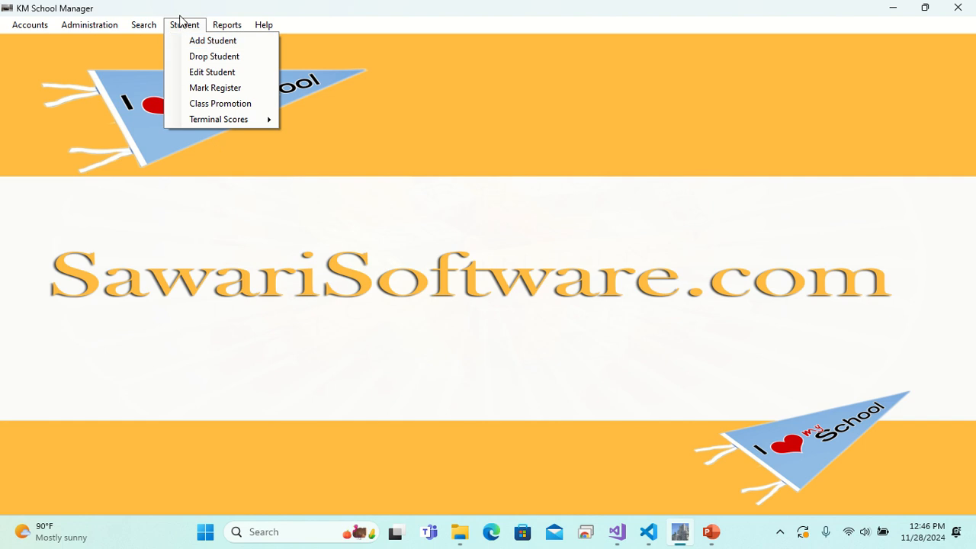
mouse_move(239, 125)
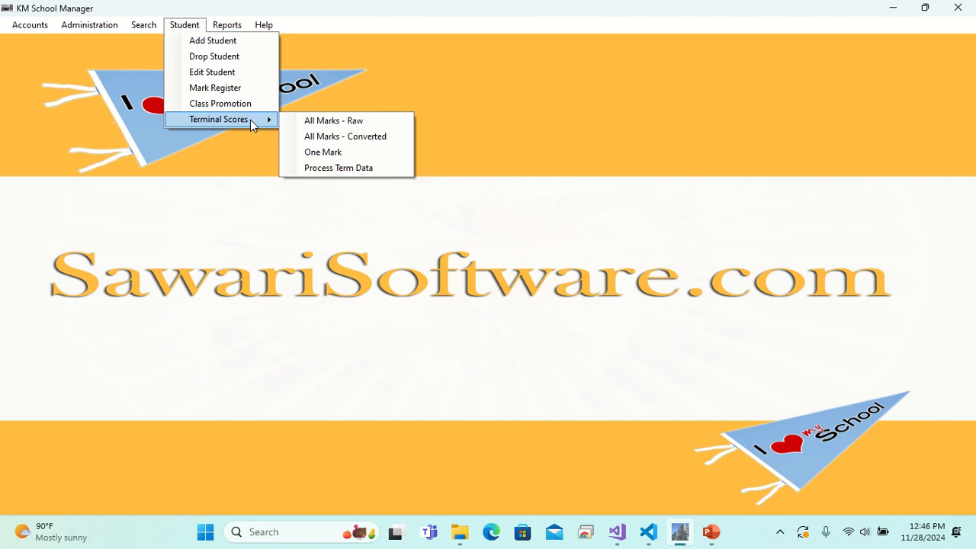
click(368, 127)
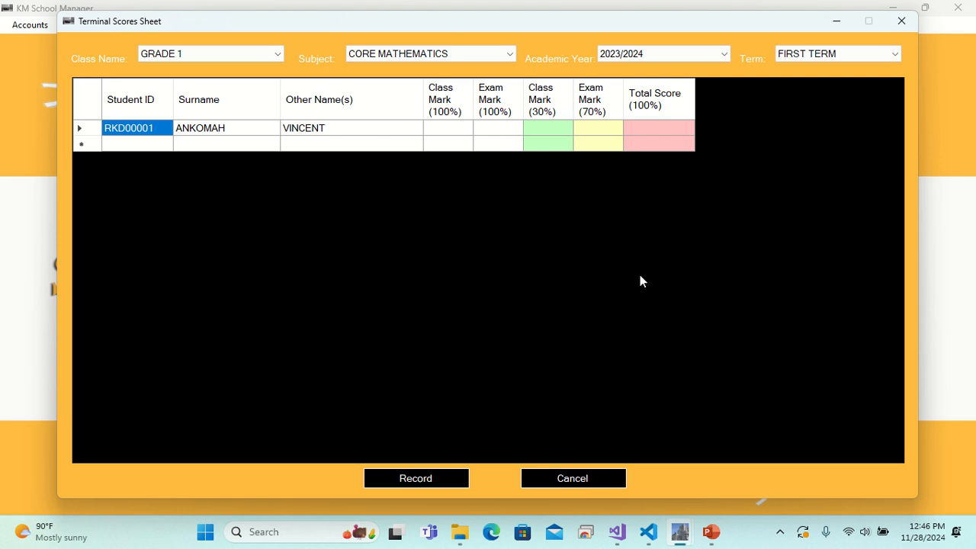
- Set the class name on the terminal scores sheet to GRADE 2
click(447, 134)
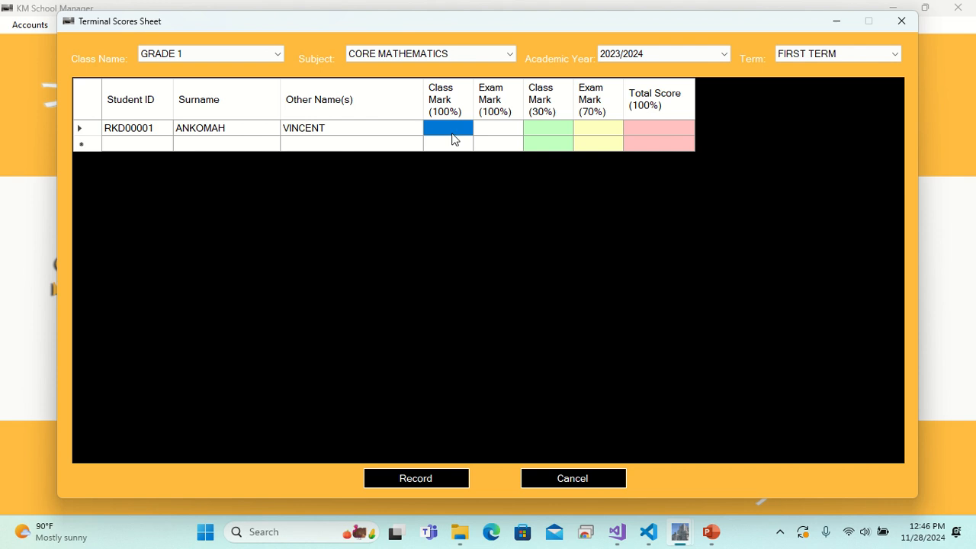
click(277, 54)
click(195, 80)
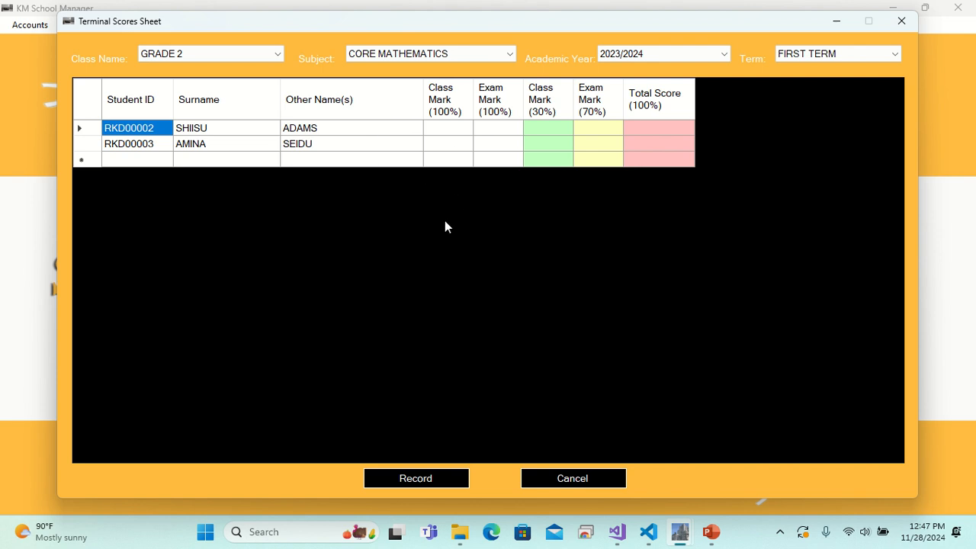
- Examine the raw mark, converted mark and total score columns in the first student's row
click(455, 131)
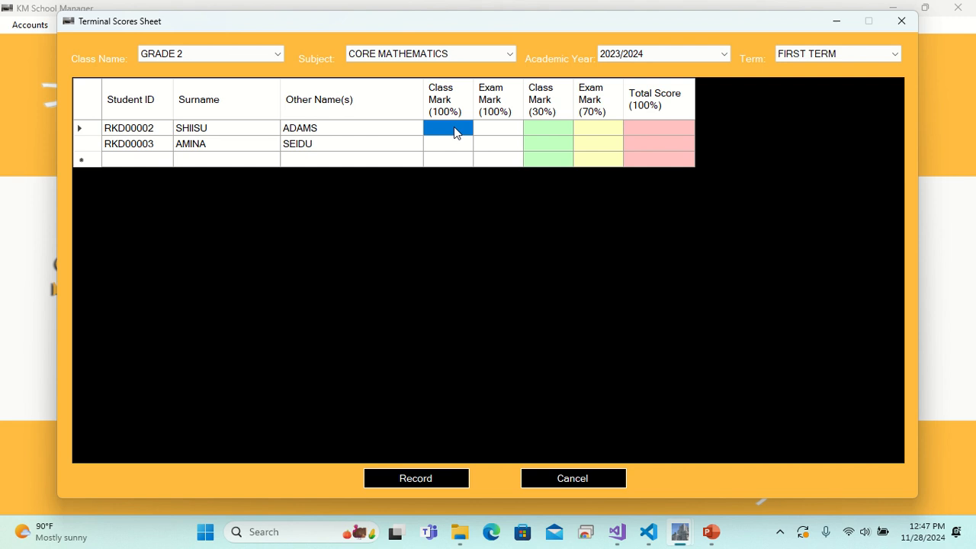
click(497, 134)
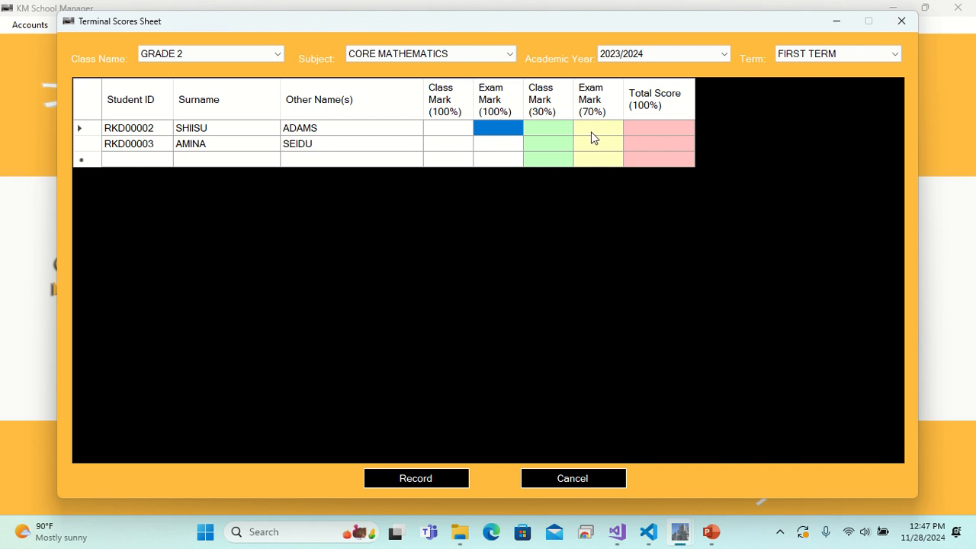
click(546, 133)
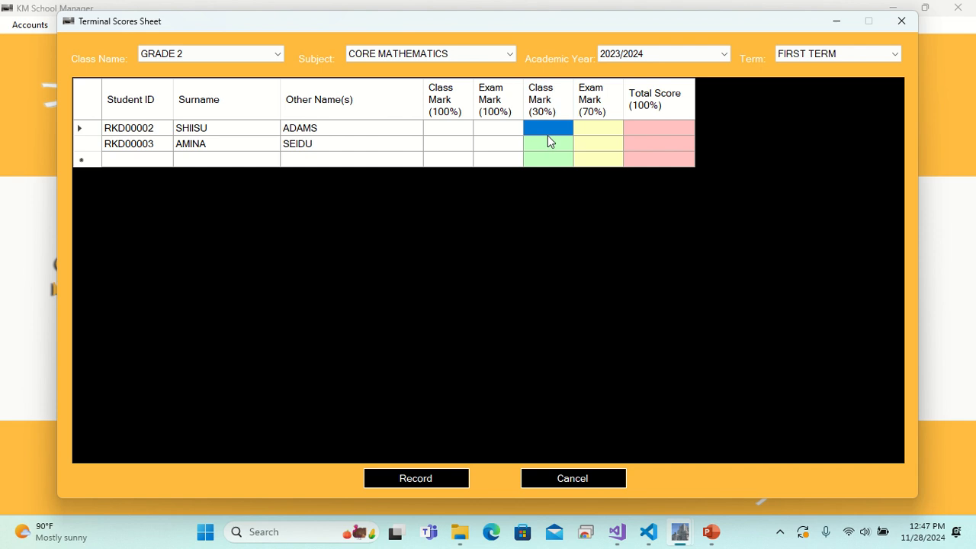
click(600, 134)
click(672, 131)
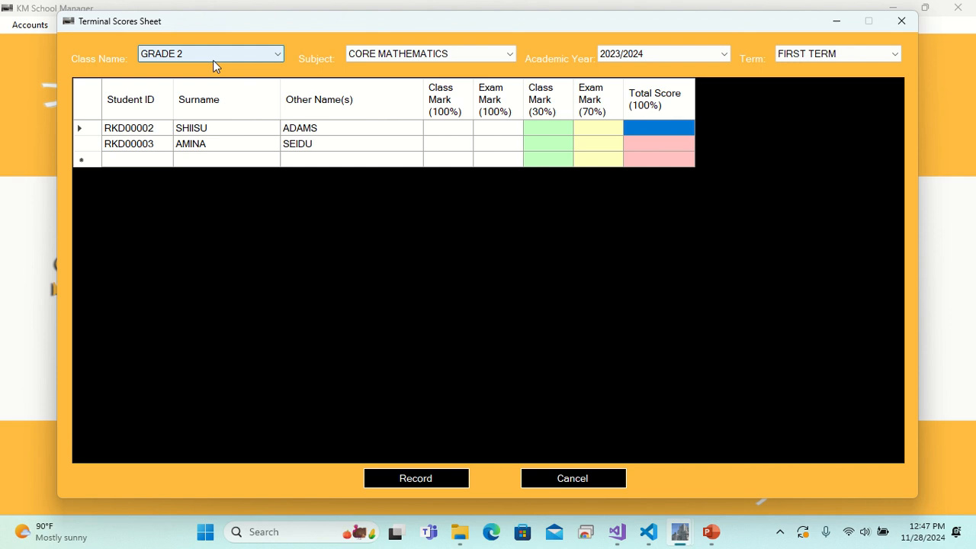
- Choose CORE MATHEMATICS as the subject and check the available academic years and terms
click(481, 56)
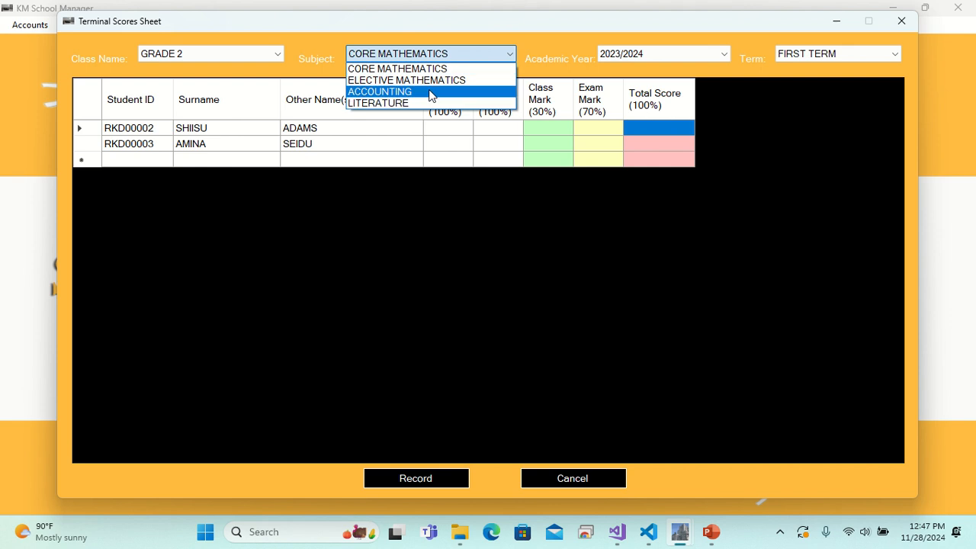
click(410, 68)
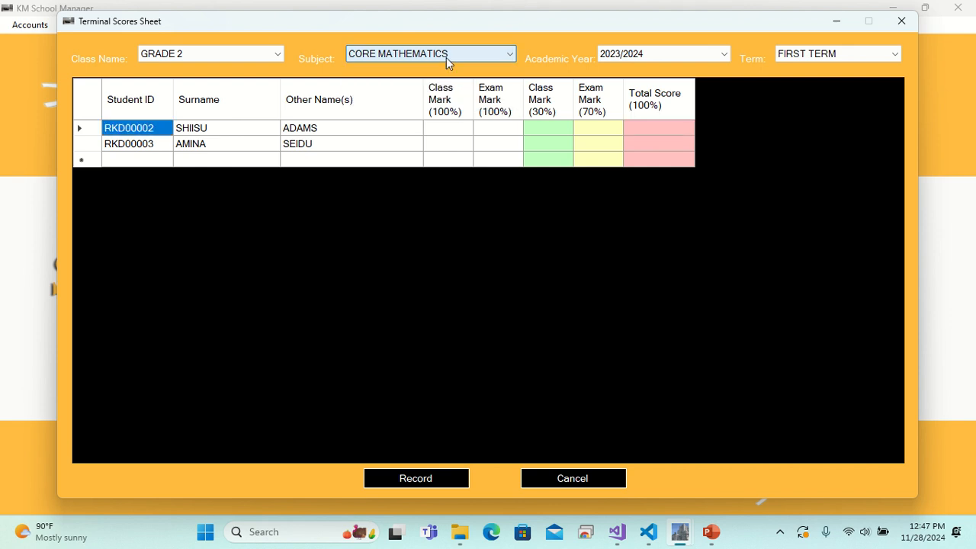
click(723, 58)
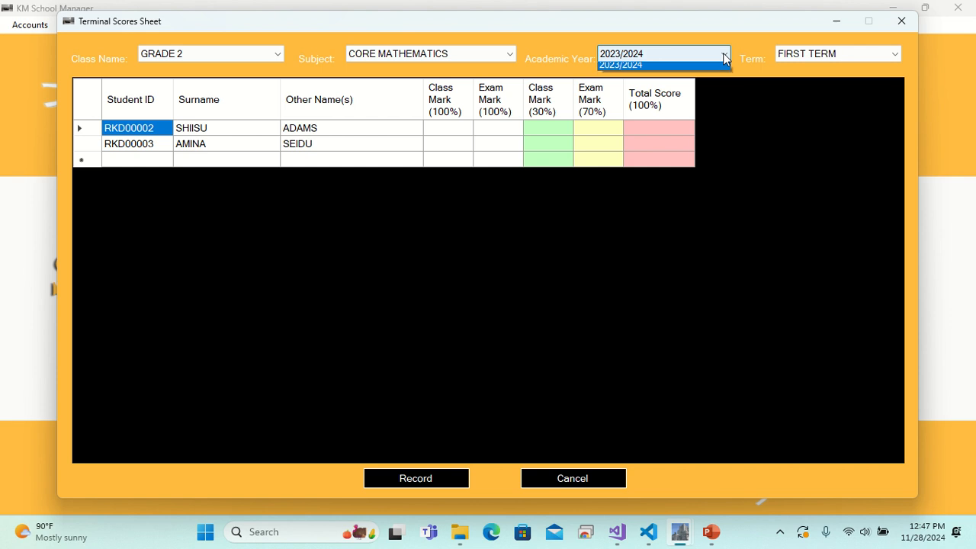
click(724, 59)
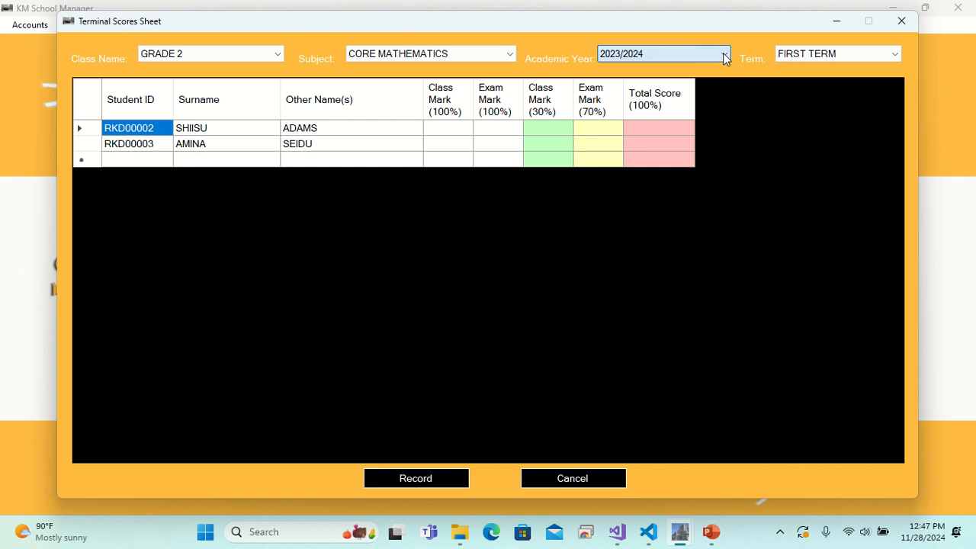
click(896, 55)
click(895, 55)
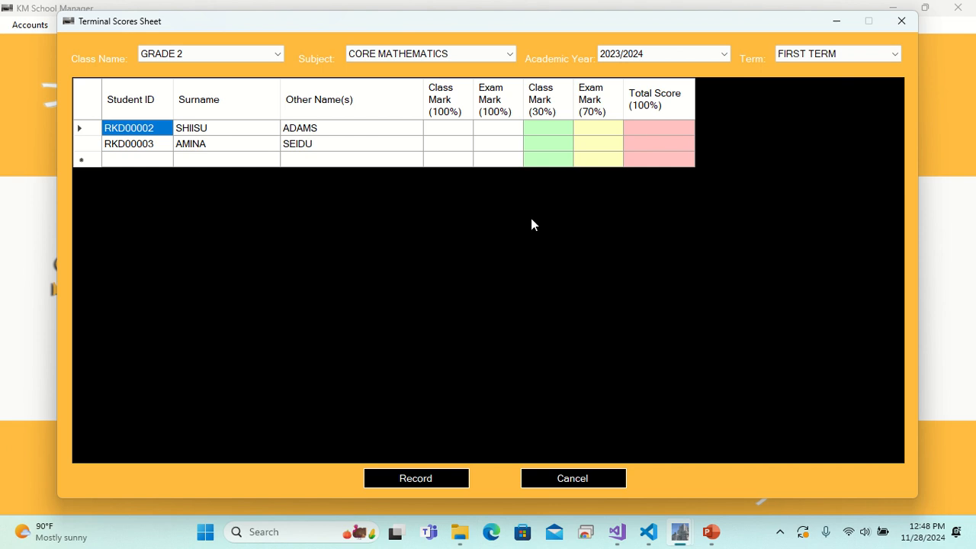
- Enter a raw class mark of 90 and a raw exam mark of 95 for the first listed student
click(449, 129)
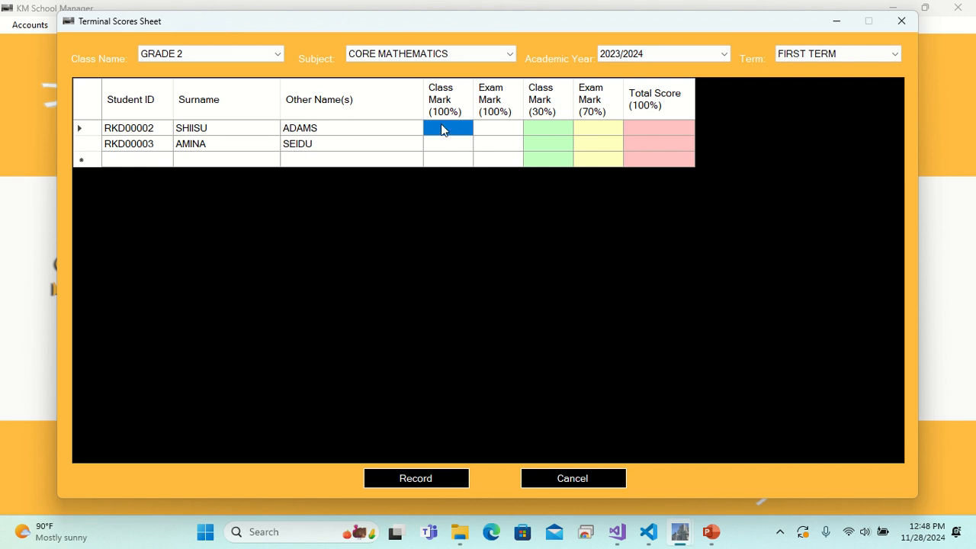
text(90)
click(484, 132)
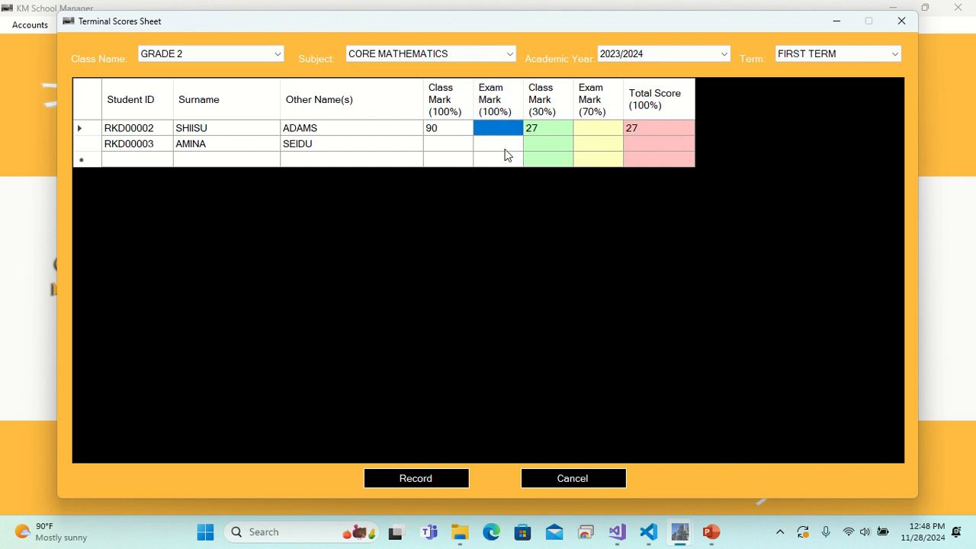
text(95)
key(Tab)
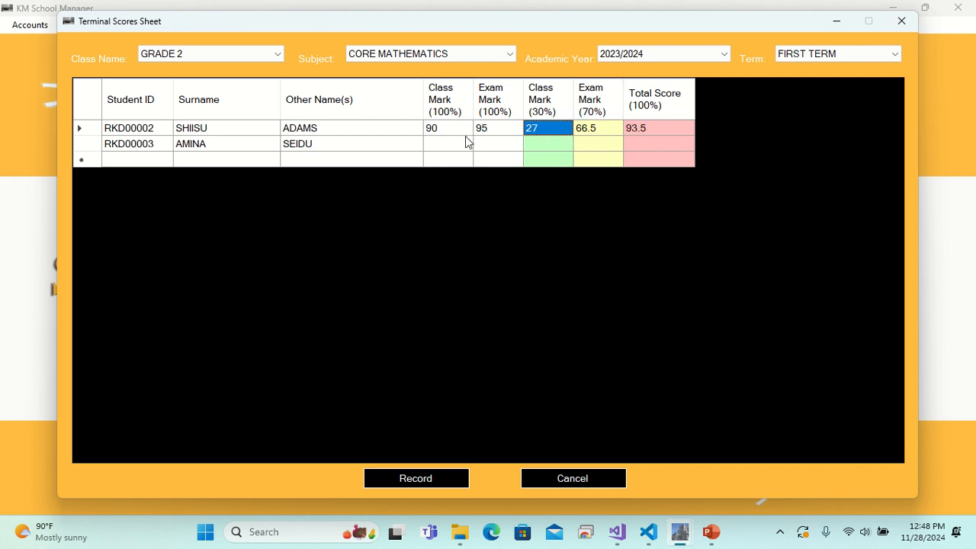
- Compare the first student's raw marks with the converted 30% and 70% marks and the total score
click(444, 133)
click(531, 133)
click(596, 133)
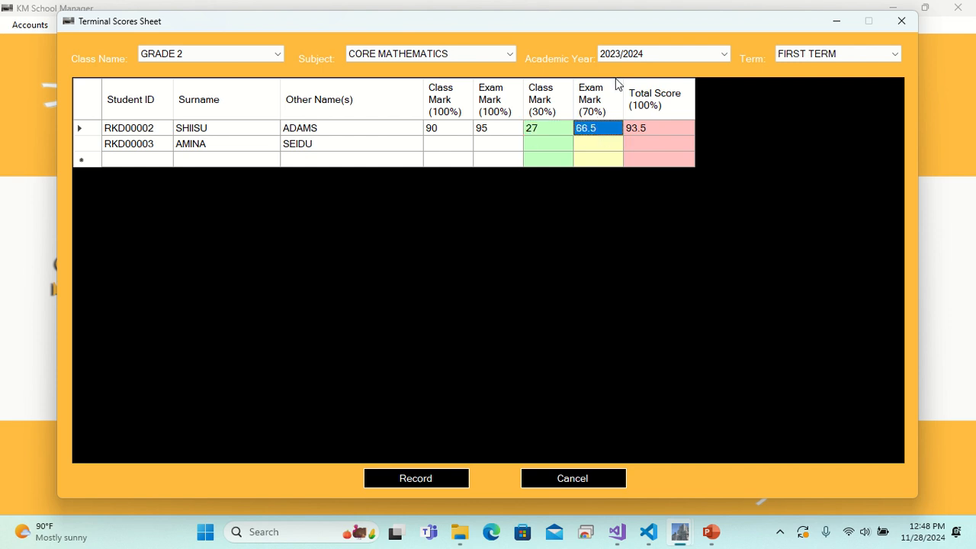
click(479, 132)
click(587, 135)
click(645, 133)
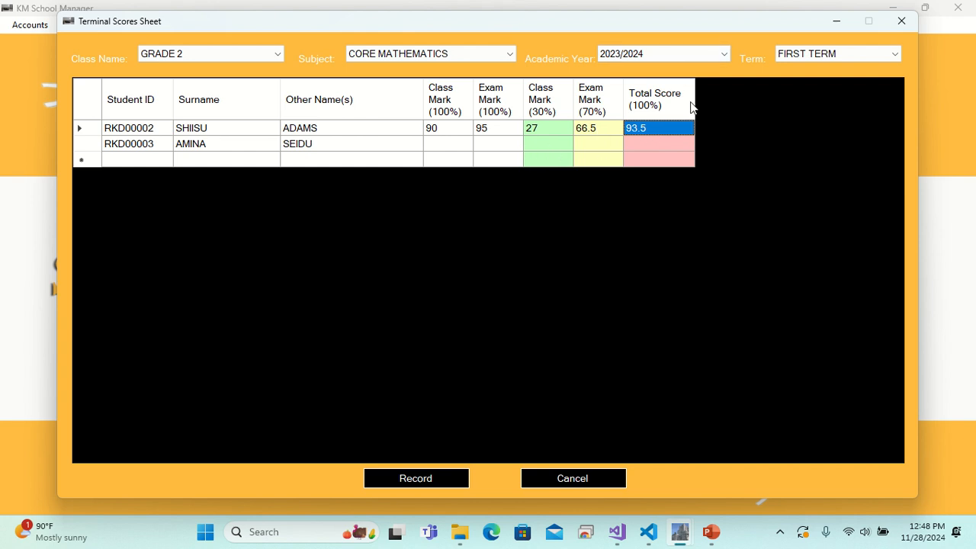
- Enter a raw class mark of 81 and a raw exam mark of 89 for the second listed student
click(445, 145)
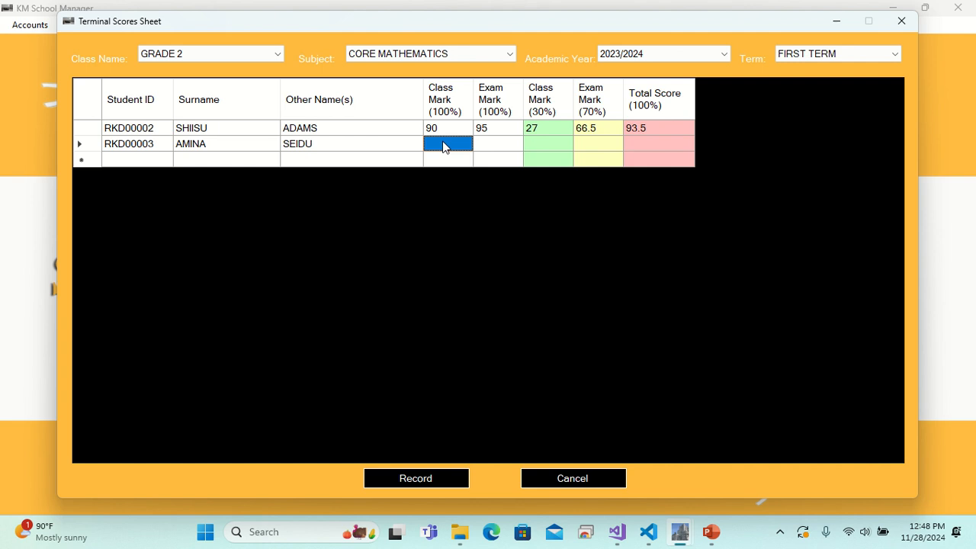
text(81)
click(496, 151)
text(89)
key(Tab)
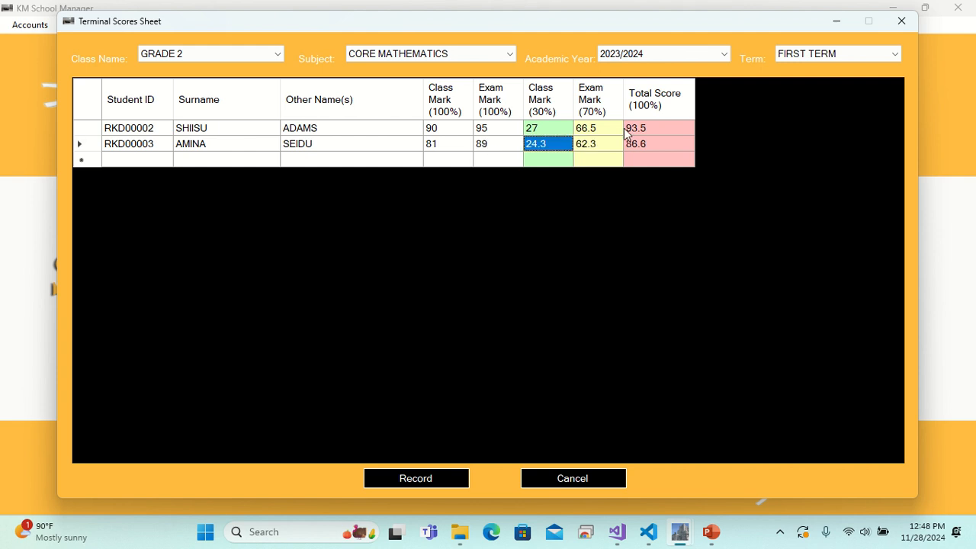
- Check the second student's converted exam mark and total, and record the CORE MATHEMATICS scores for GRADE 2
click(588, 145)
click(661, 151)
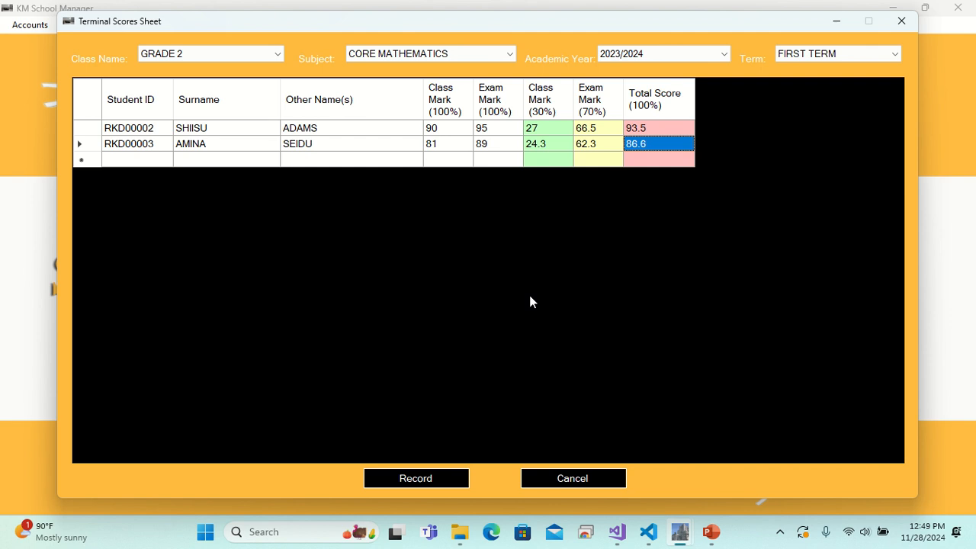
click(429, 478)
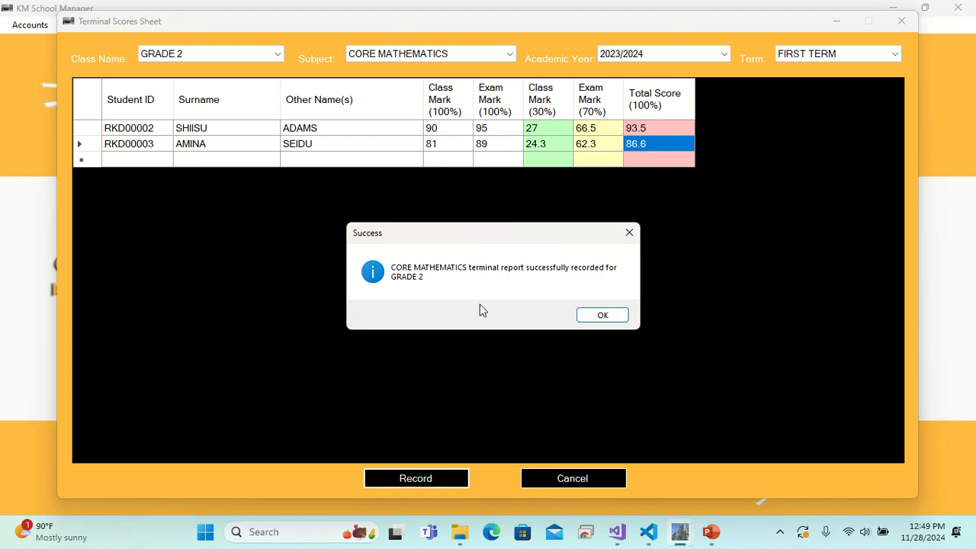
click(615, 318)
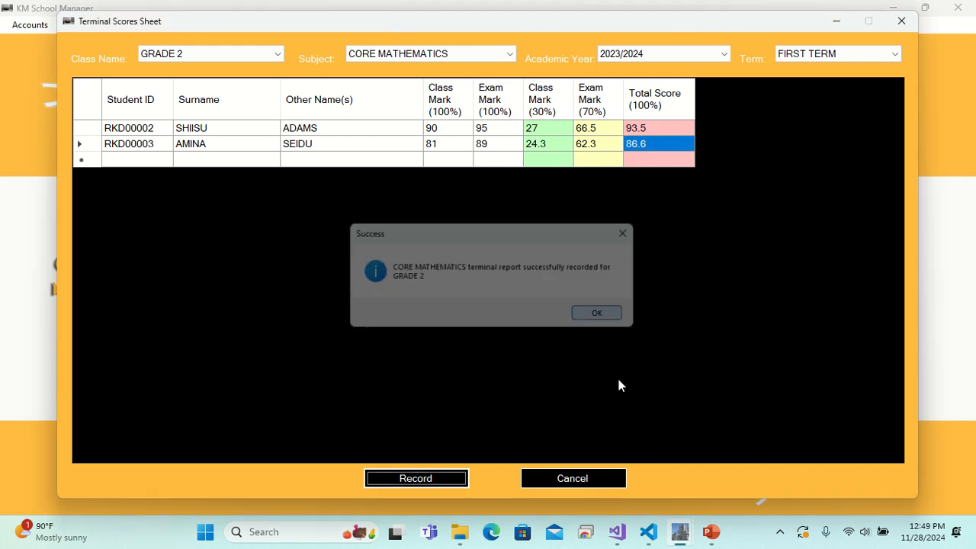
- Switch the subject to ACCOUNTING and give the first listed student a class mark of 76 and an exam mark of 80
click(477, 53)
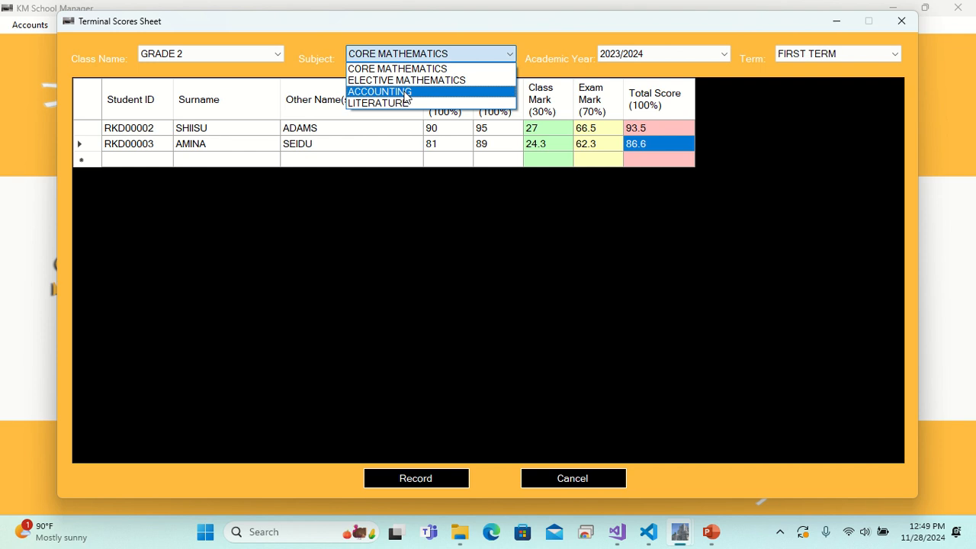
click(407, 92)
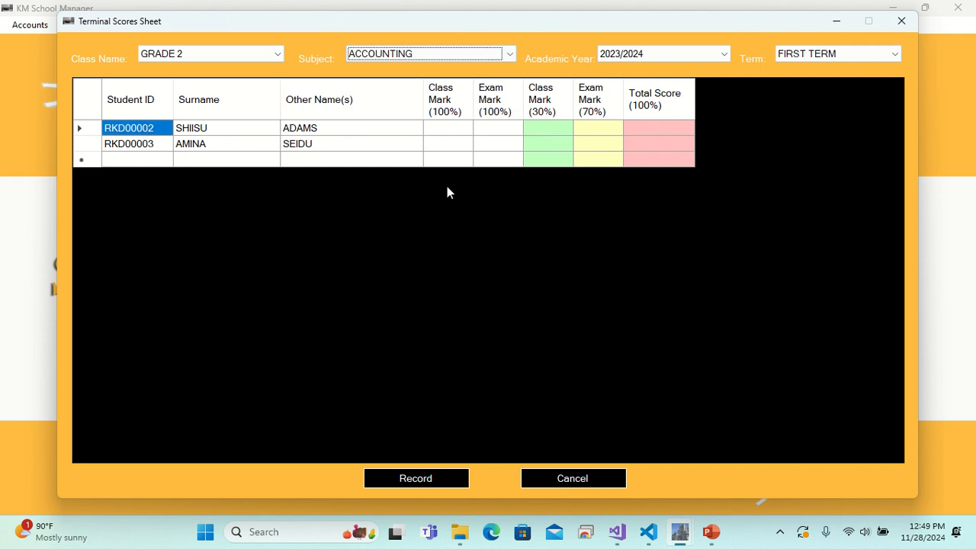
click(464, 129)
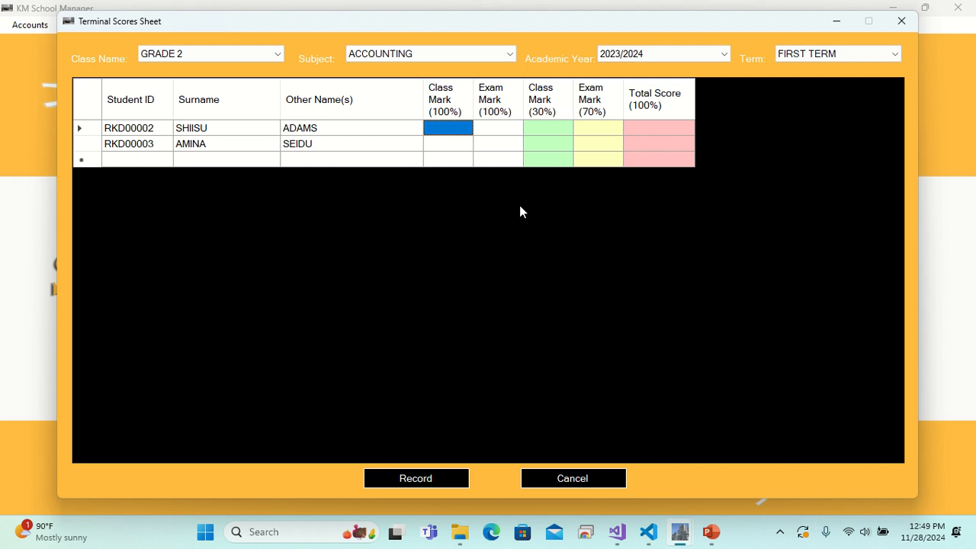
text(76)
click(509, 130)
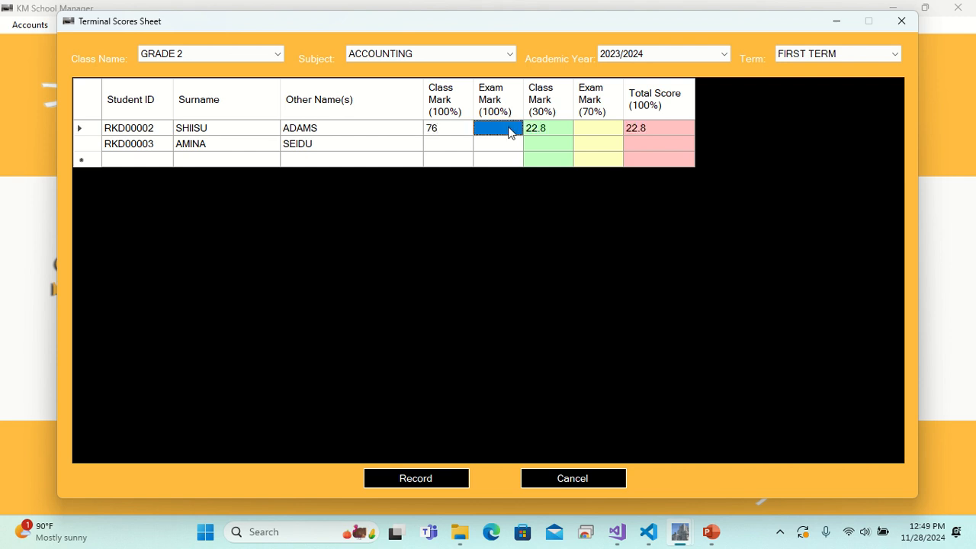
text(80)
- Give the second listed student an ACCOUNTING class mark of 95 and an exam mark of 97
click(438, 144)
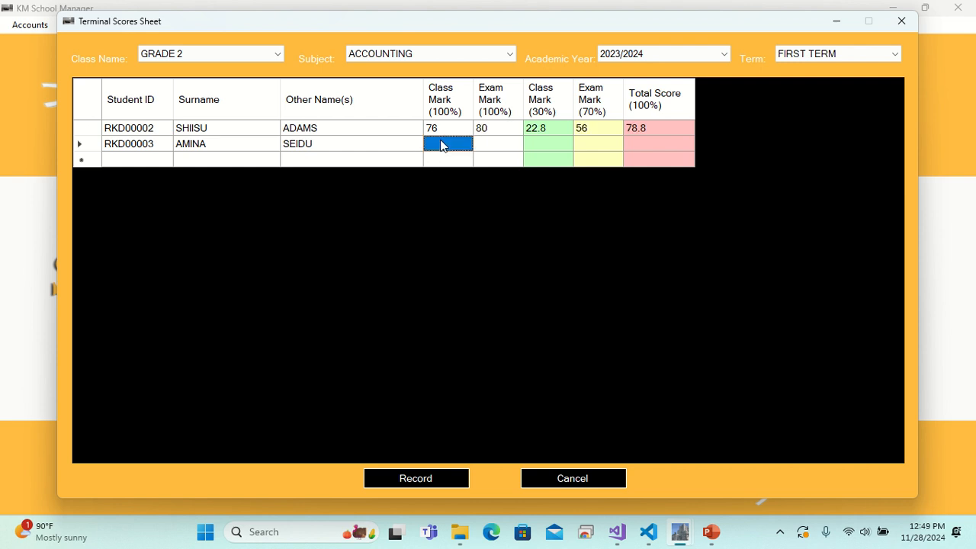
text(95)
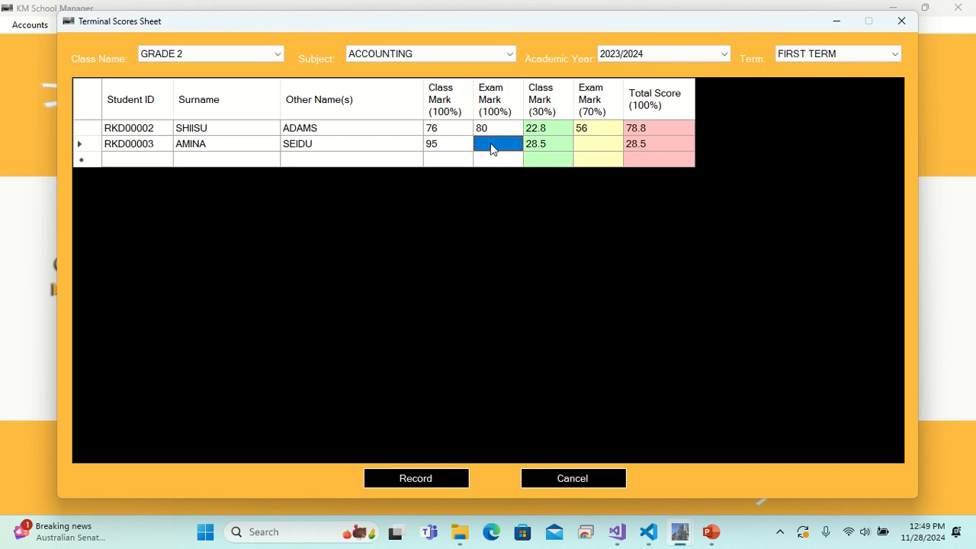
text(97)
key(Tab)
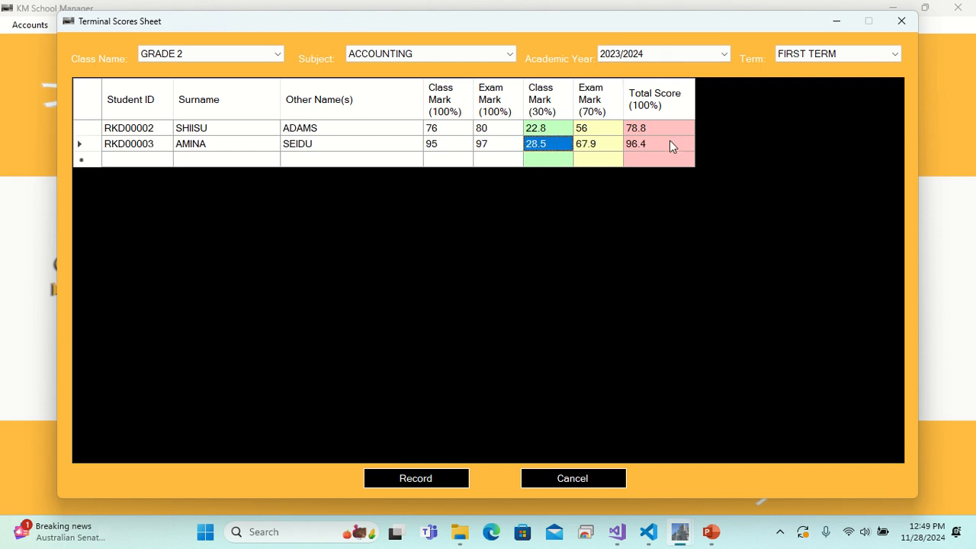
- Record the ACCOUNTING scores for GRADE 2 and close the terminal scores sheet
click(426, 479)
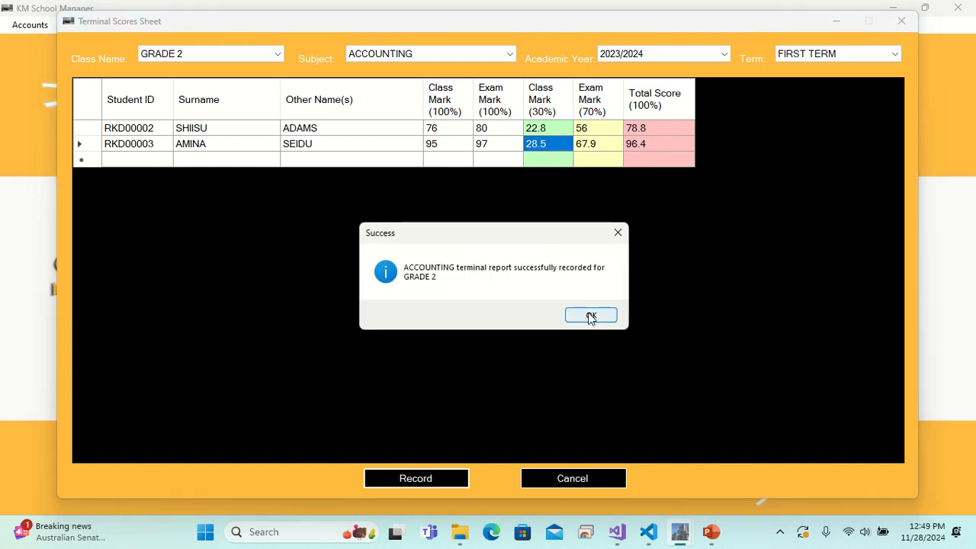
click(590, 316)
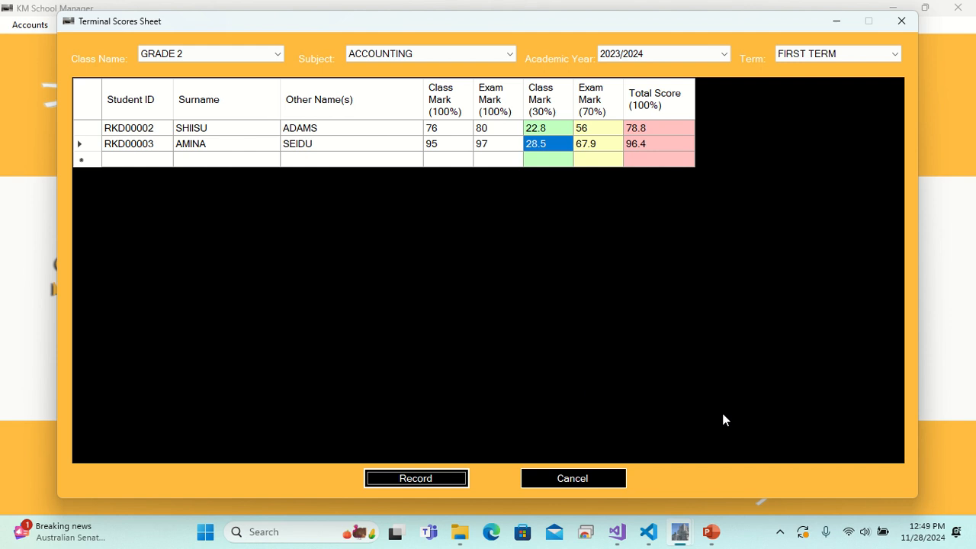
click(588, 480)
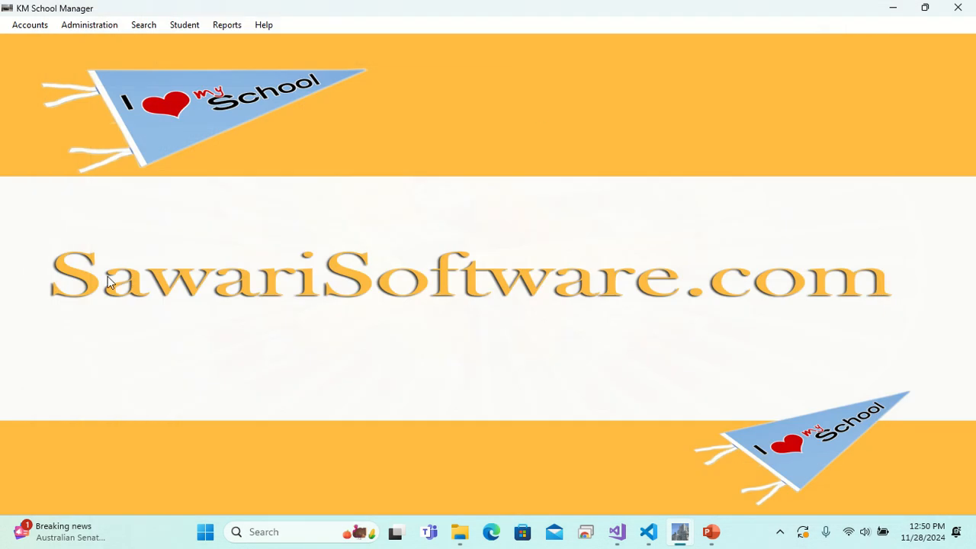
- Generate the terminal class report for GRADE 2 for the 2023/2024 academic year, FIRST TERM
click(228, 25)
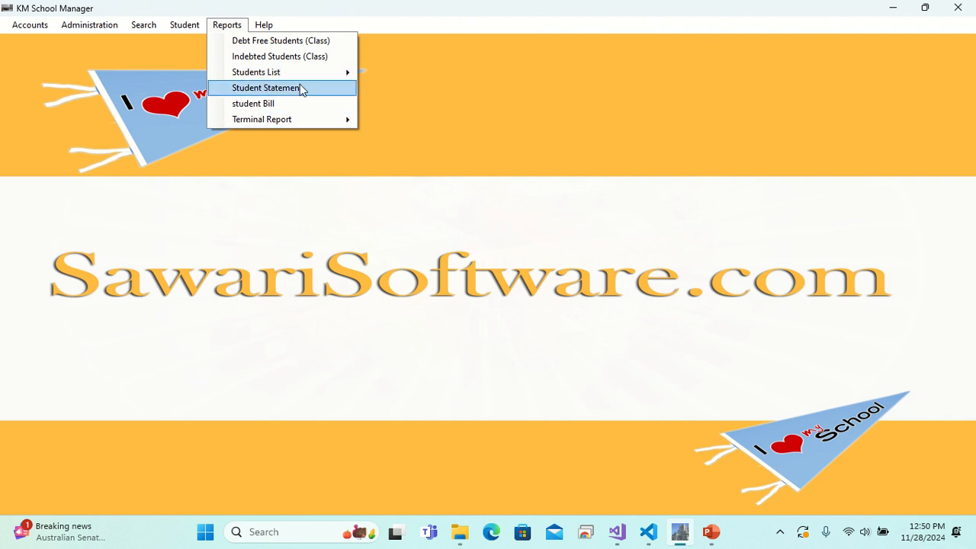
mouse_move(312, 123)
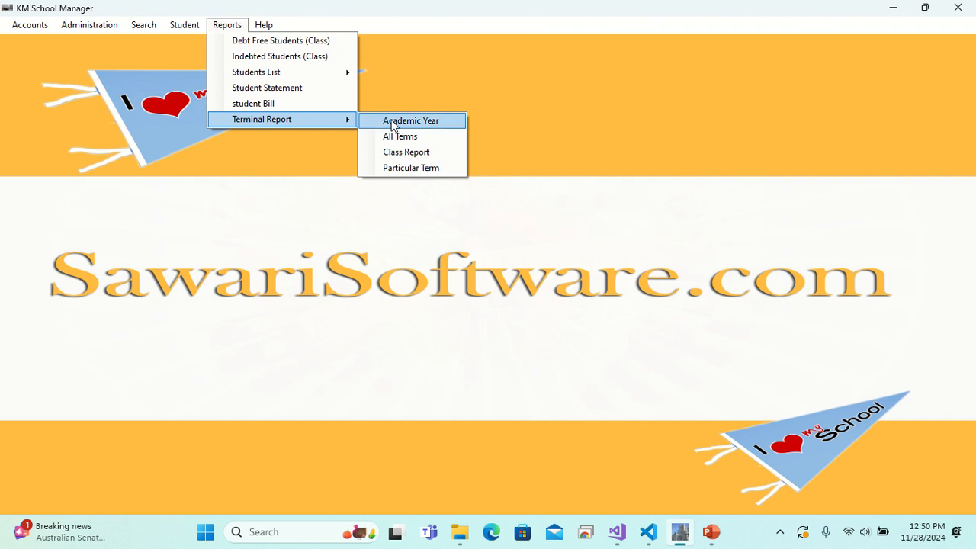
click(435, 151)
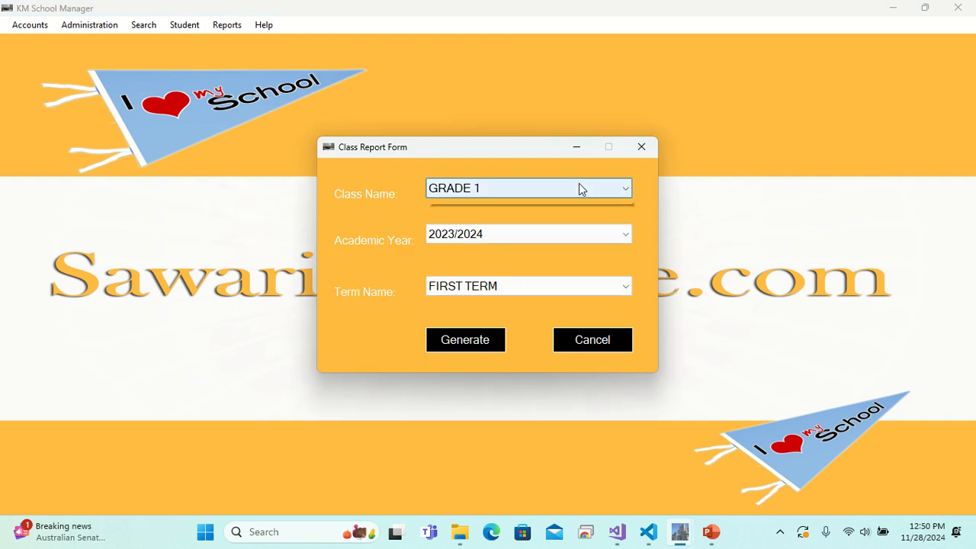
click(579, 190)
click(450, 221)
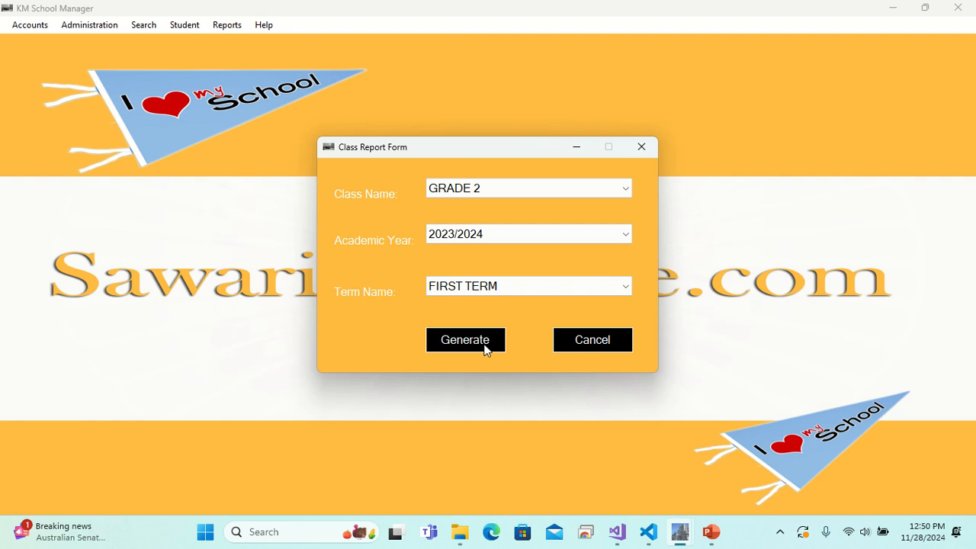
mouse_move(488, 4)
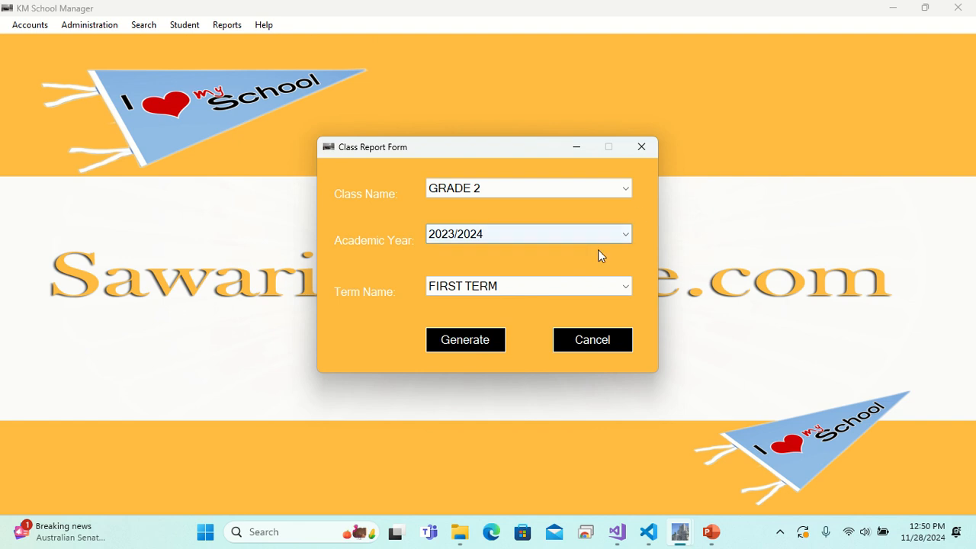
click(468, 345)
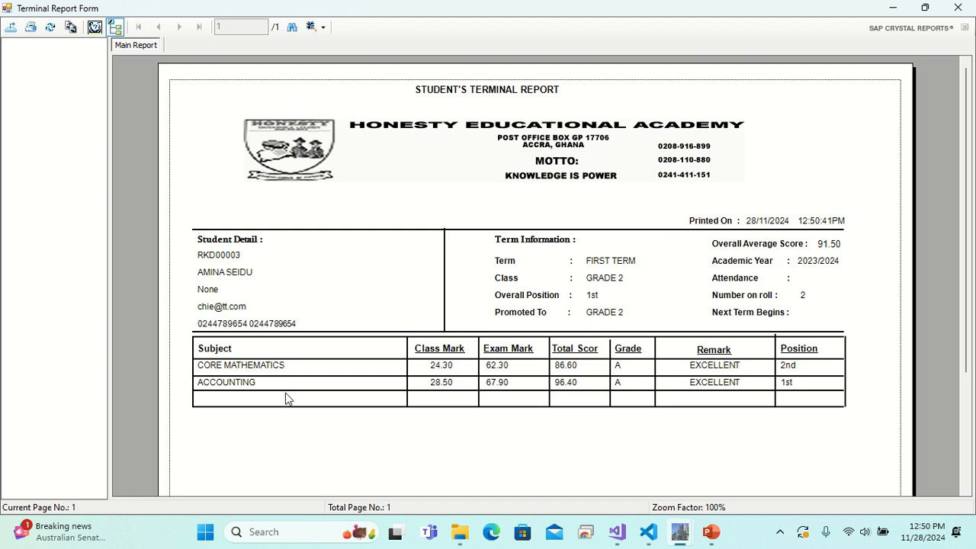
- Examine the first student's report header: name, overall average score, overall position and the class promoted to
click(232, 275)
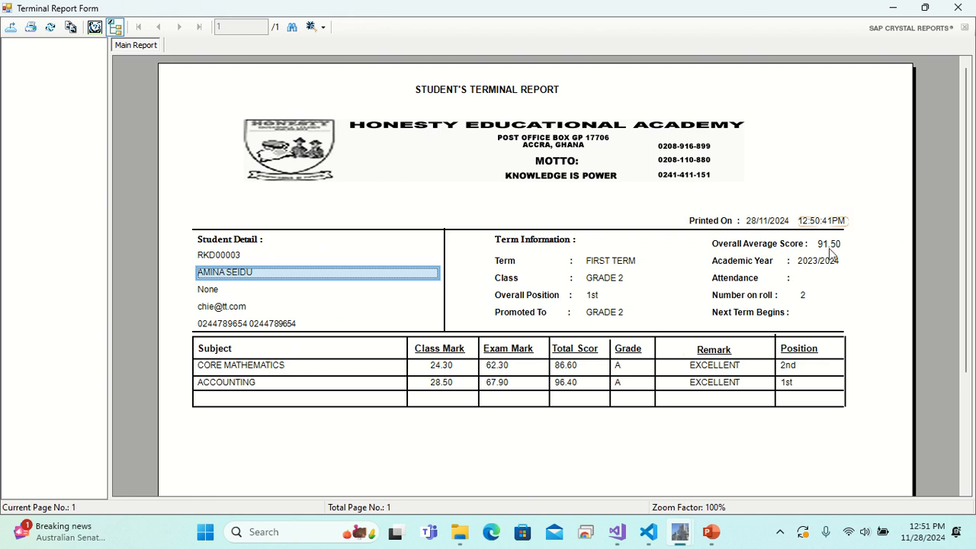
click(754, 248)
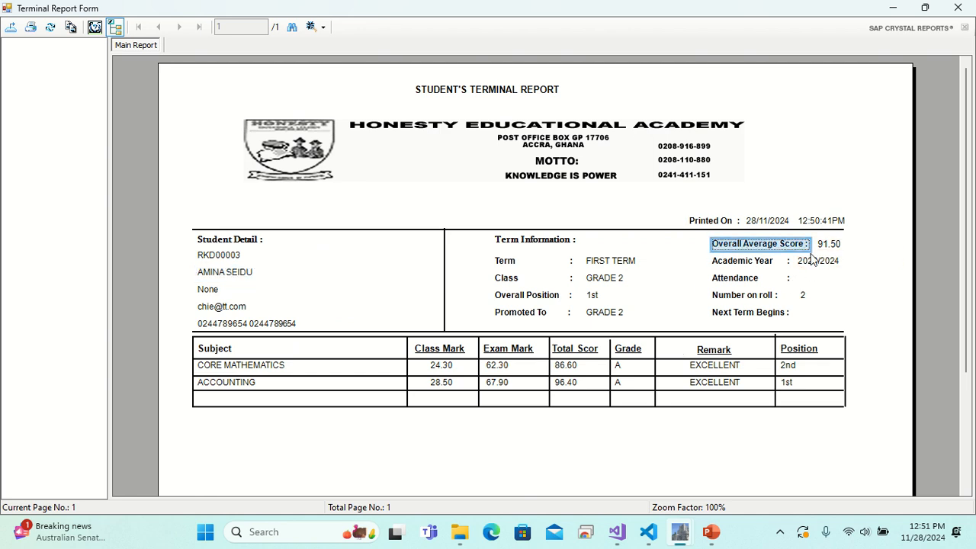
click(837, 245)
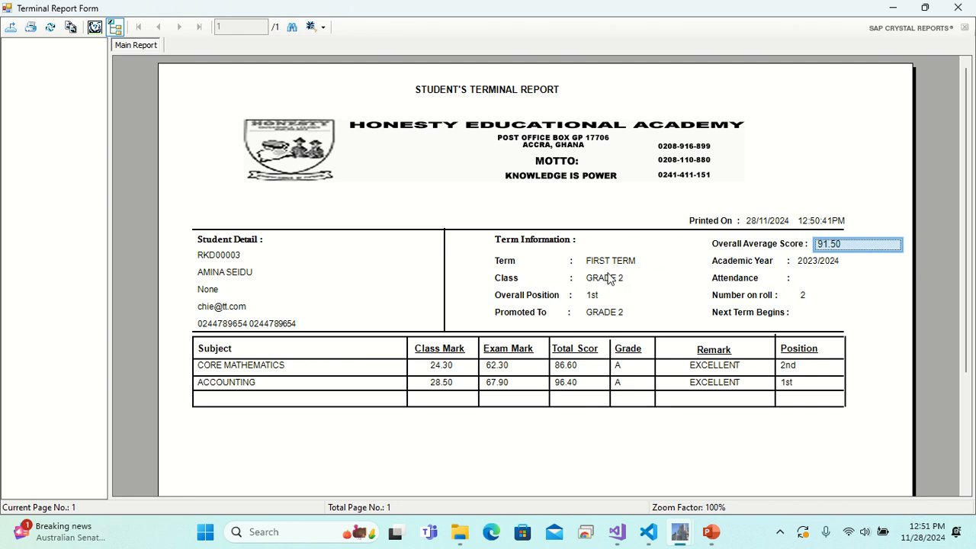
click(513, 303)
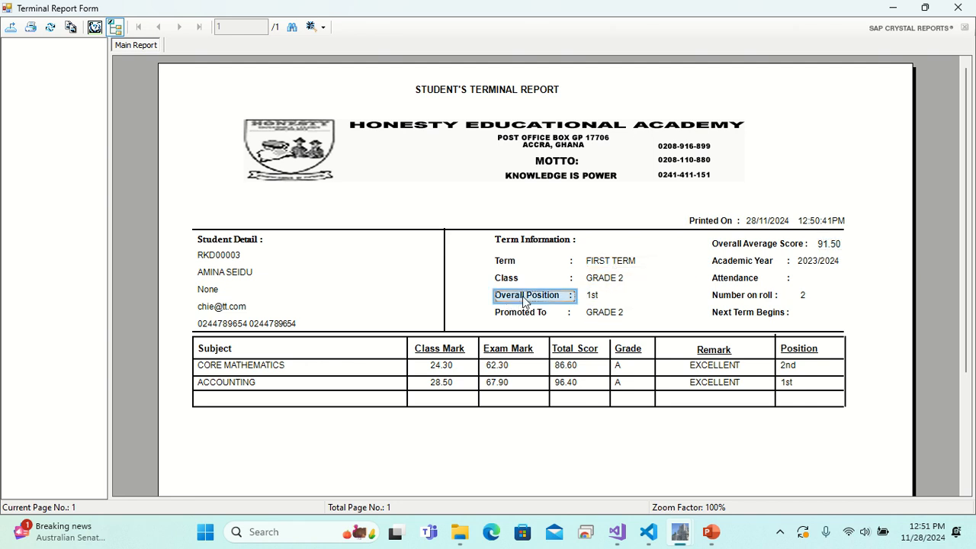
click(592, 297)
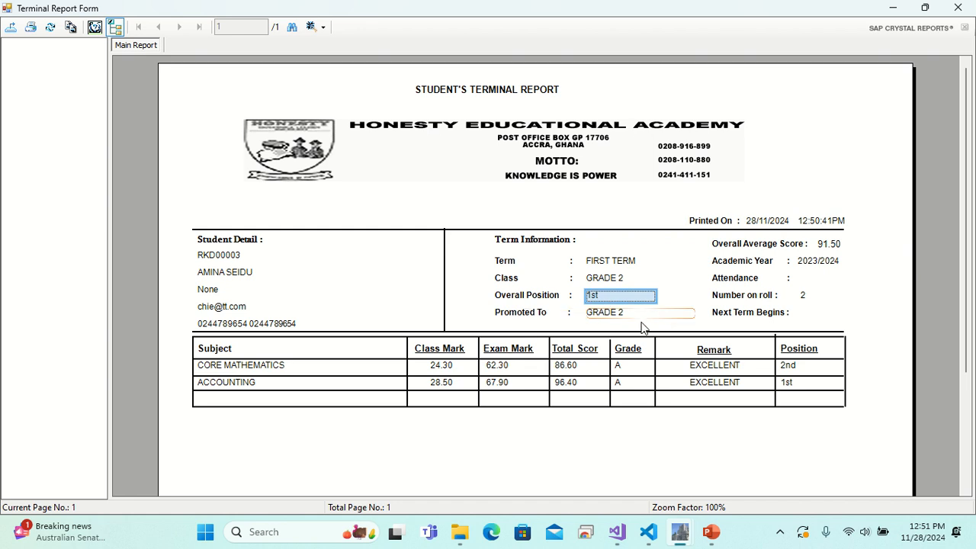
click(616, 314)
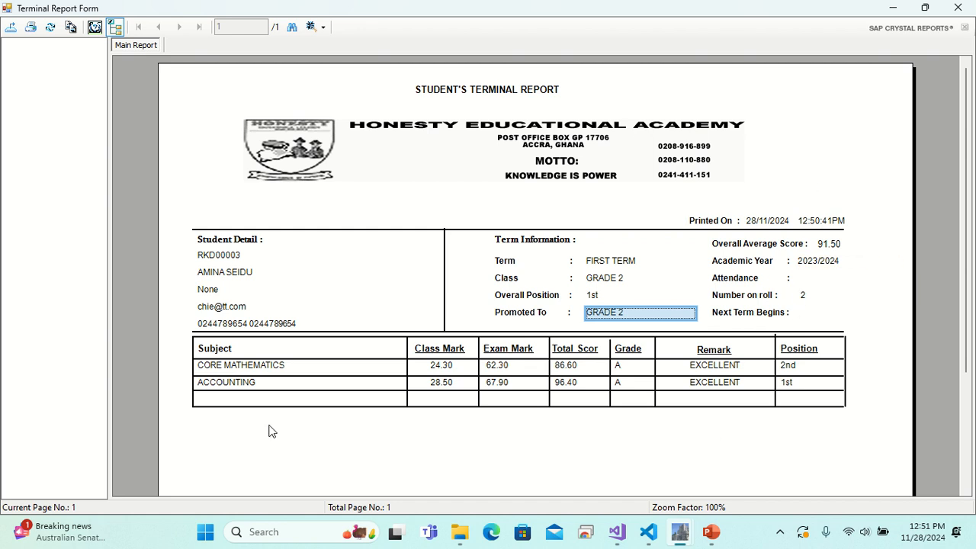
- Review the CORE MATHEMATICS row of the first report: class mark, exam mark, total score, grade, remark and position
click(271, 372)
click(446, 367)
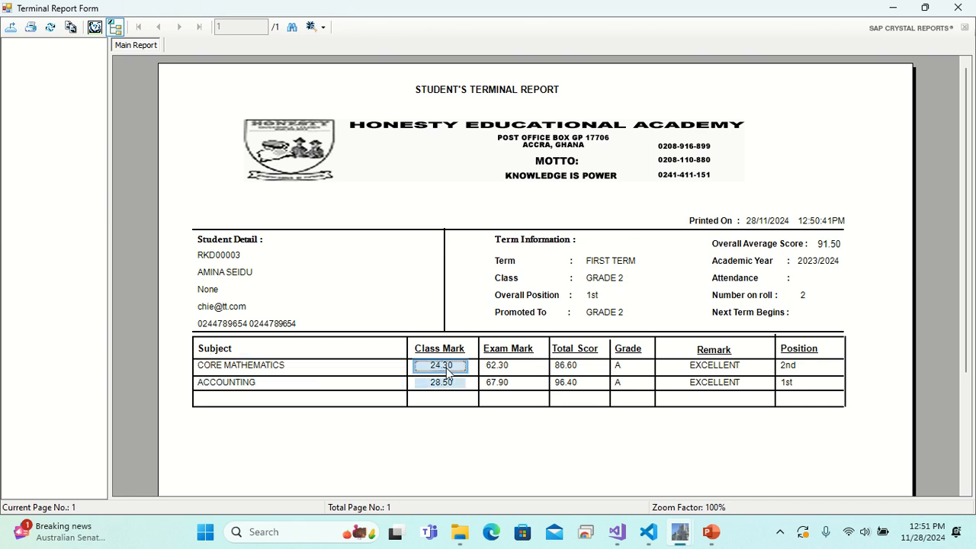
click(507, 371)
click(563, 369)
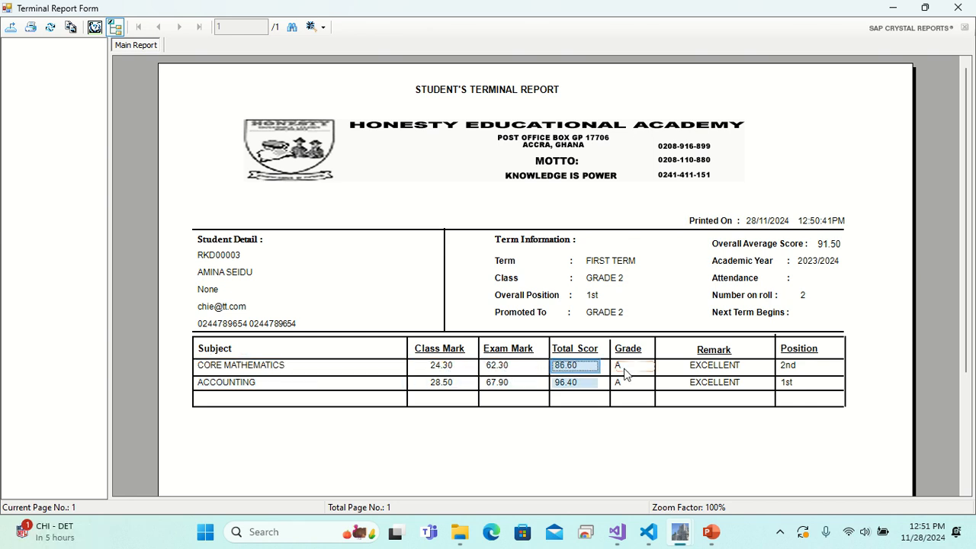
click(623, 372)
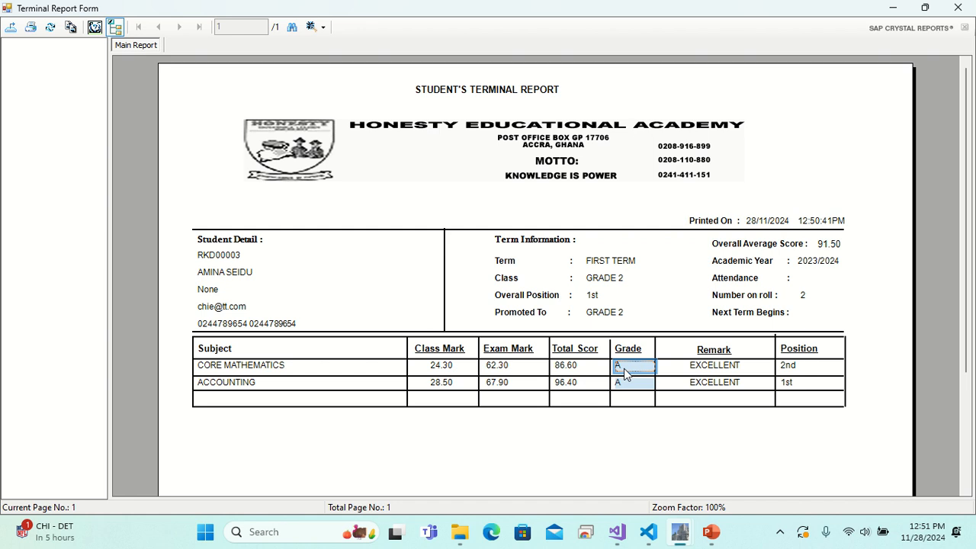
click(736, 370)
click(798, 366)
- Review the ACCOUNTING row of the first report: class mark, exam mark, total score, grade, remark and position
click(451, 389)
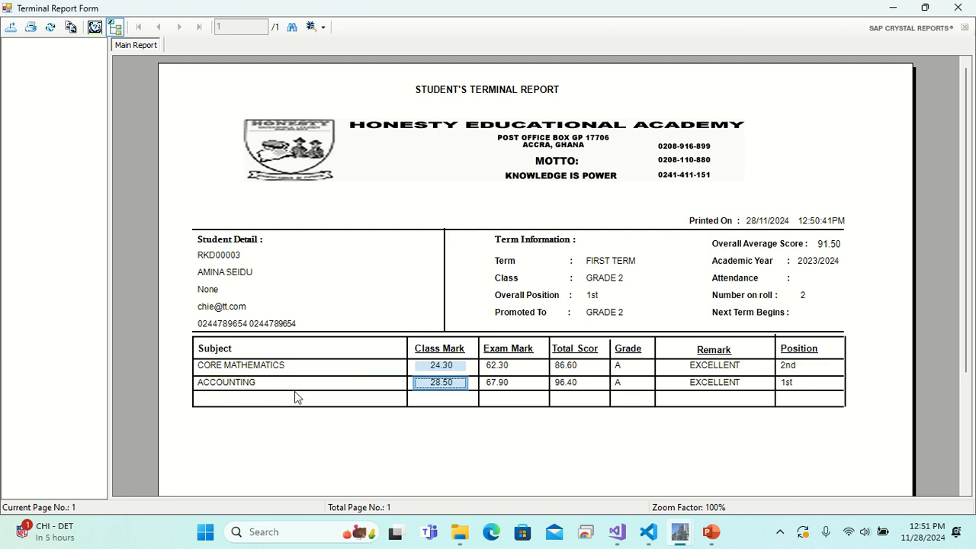
click(496, 385)
click(575, 385)
click(632, 389)
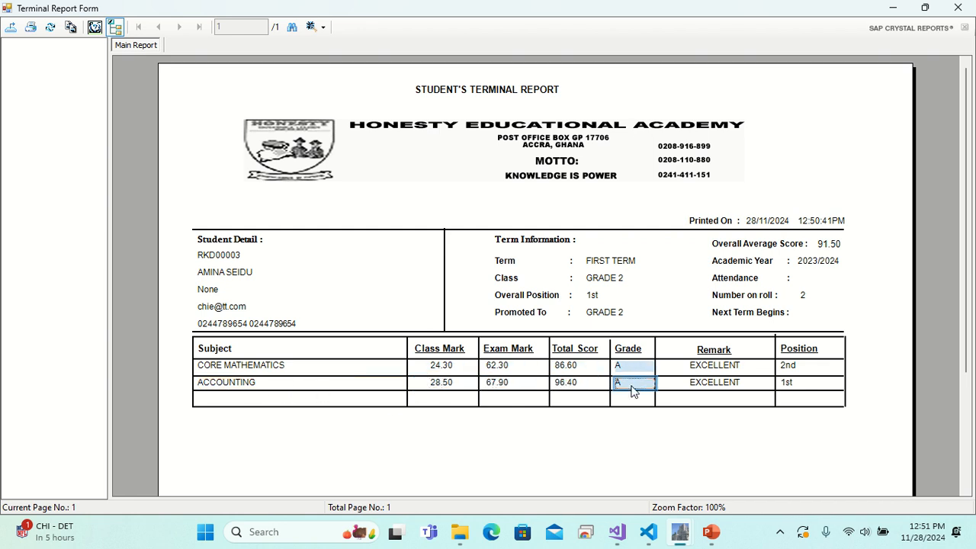
click(733, 388)
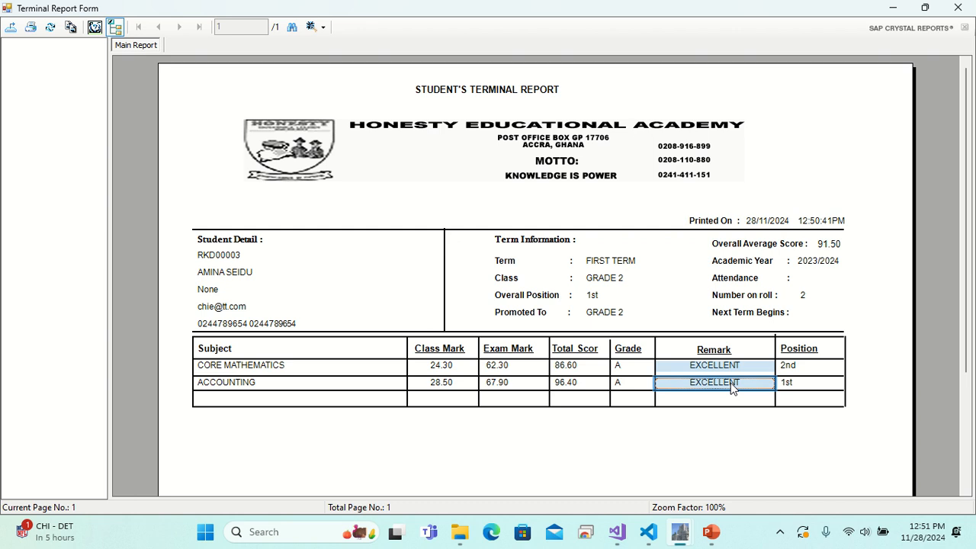
click(795, 387)
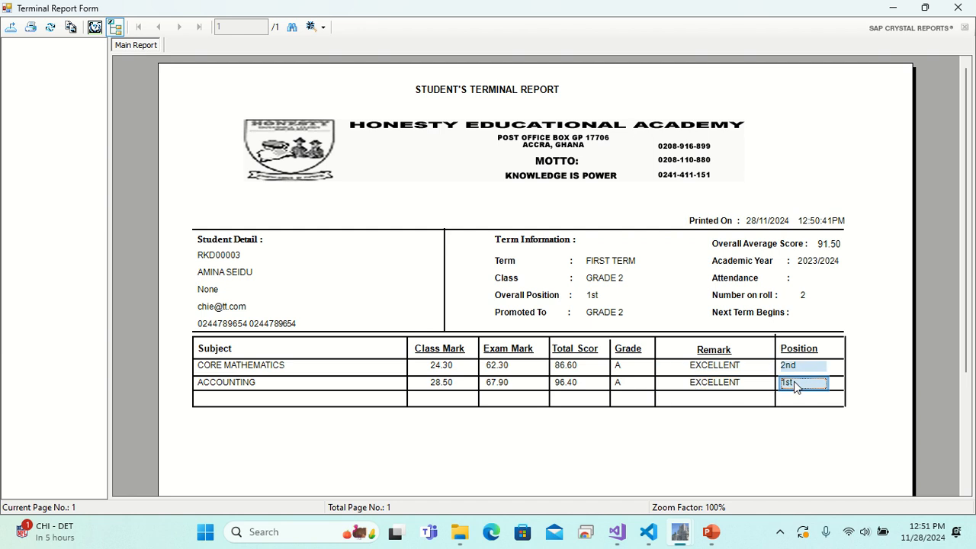
- Check the first student's overall position against the number on roll and close that report
click(598, 301)
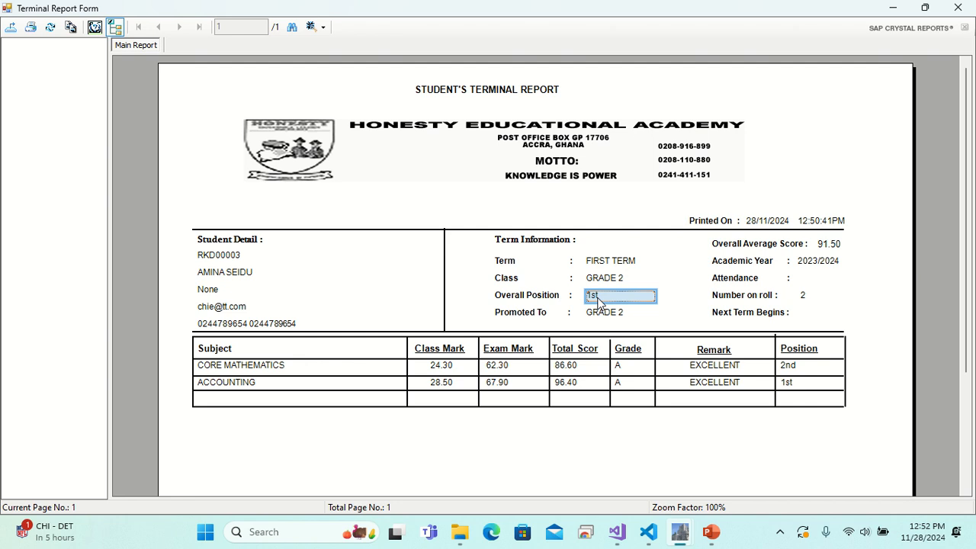
click(733, 297)
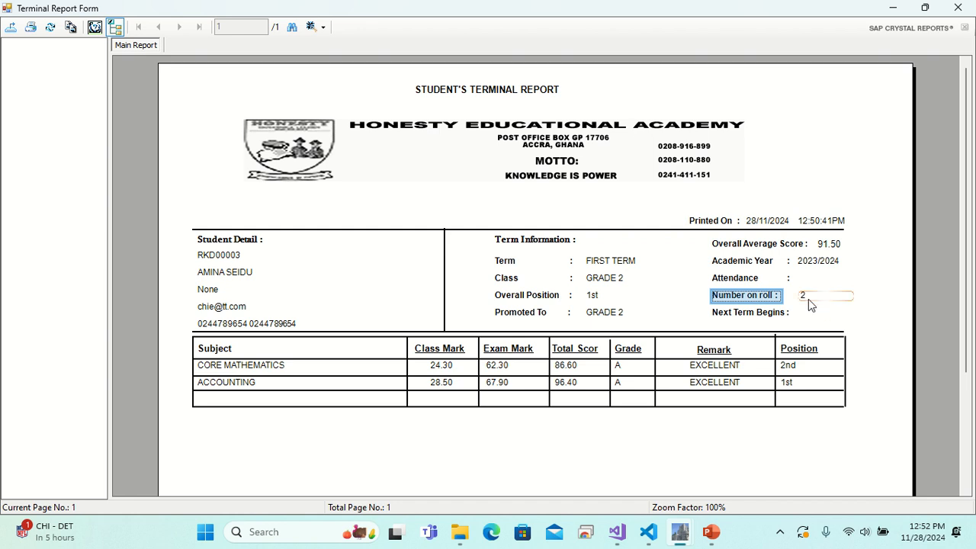
click(959, 9)
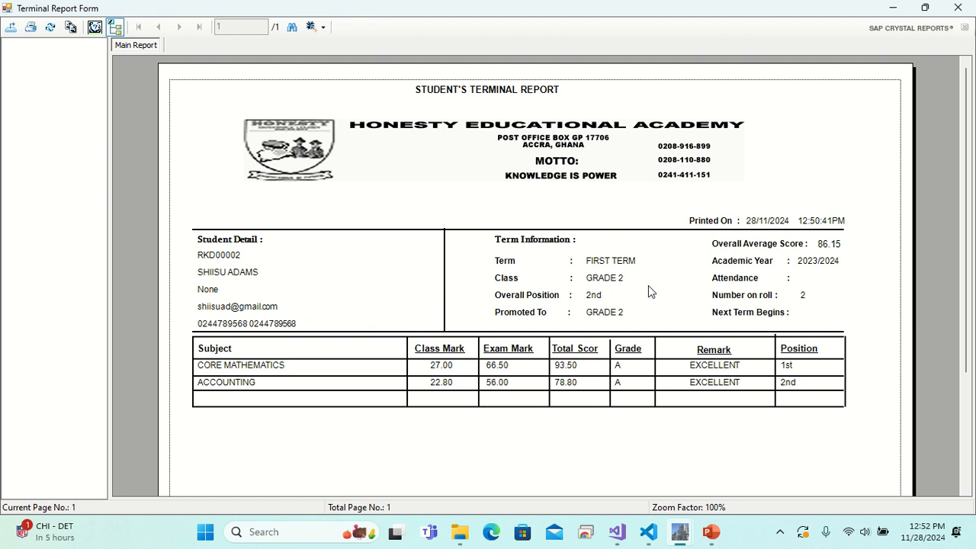
- Examine the second student's report: name, overall average score, overall position, and the marks, grade, remark and position per subject
click(228, 276)
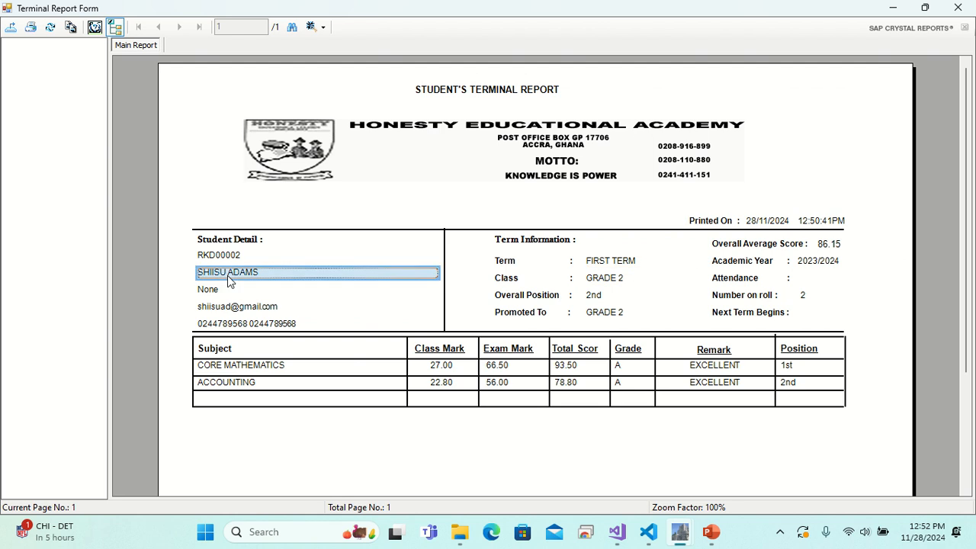
click(835, 252)
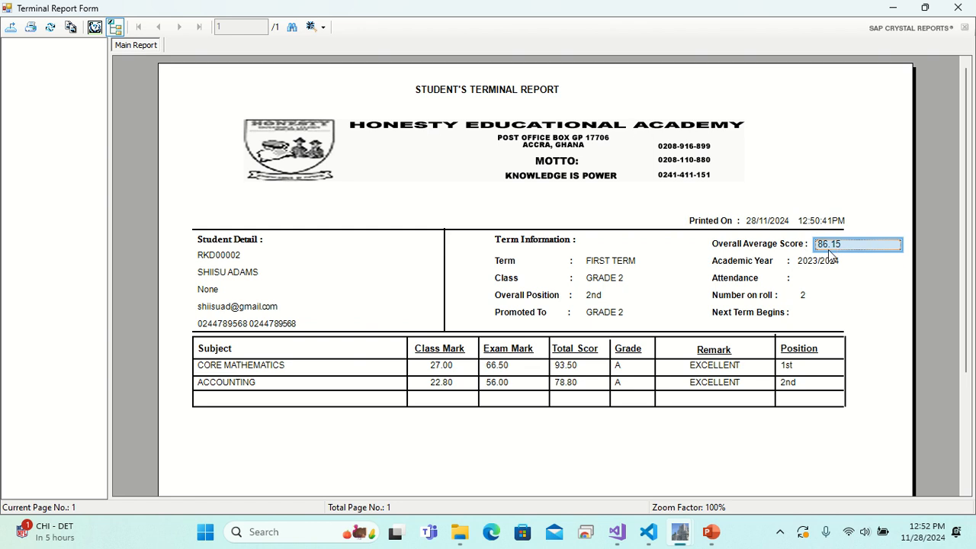
click(597, 300)
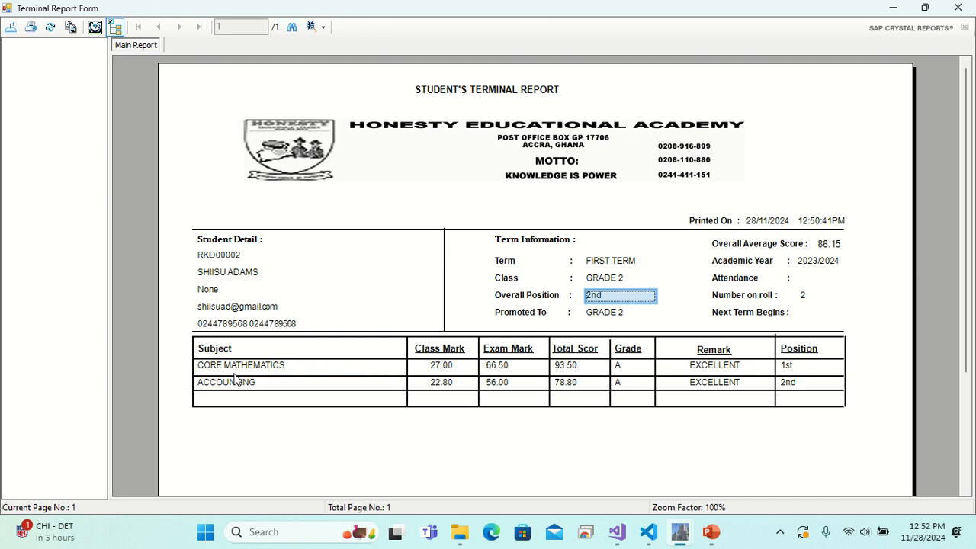
click(449, 377)
click(516, 374)
click(574, 368)
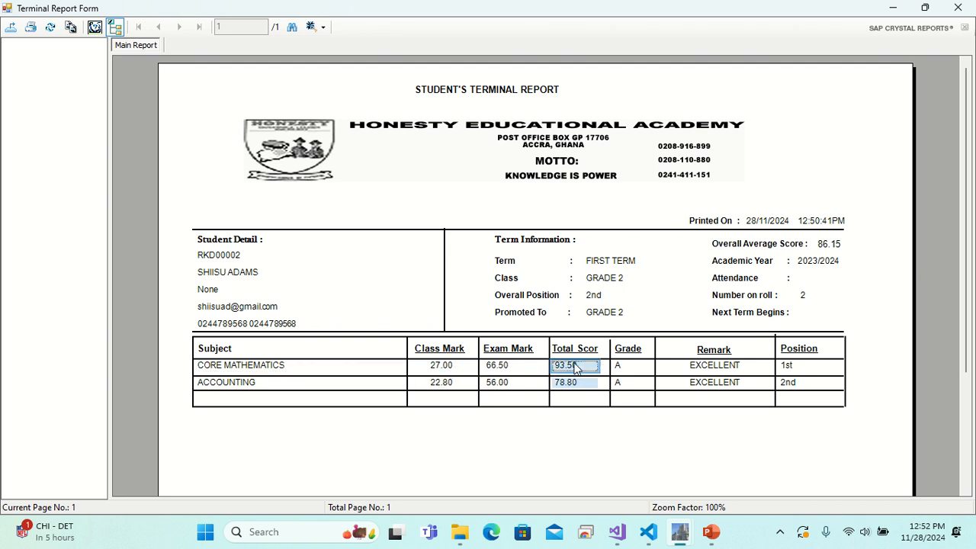
click(625, 369)
click(730, 369)
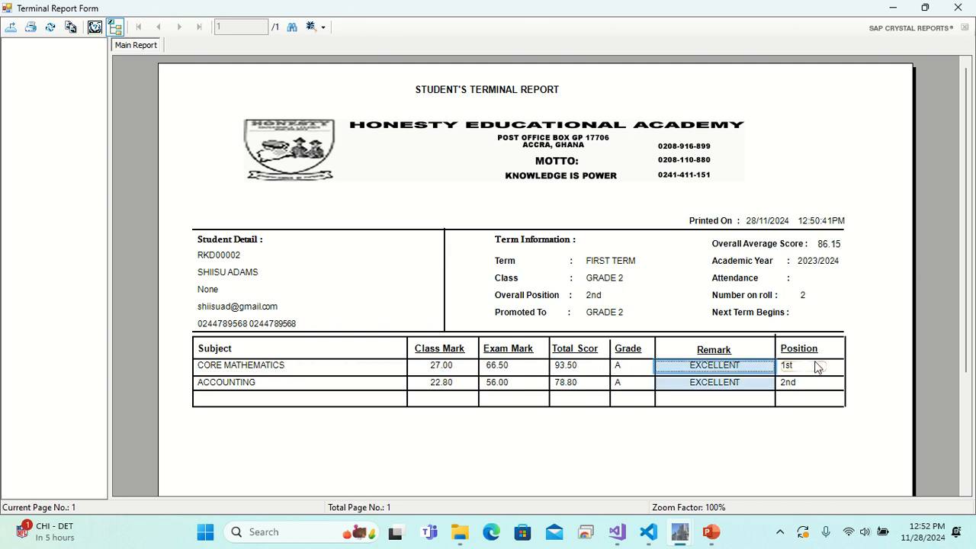
click(783, 385)
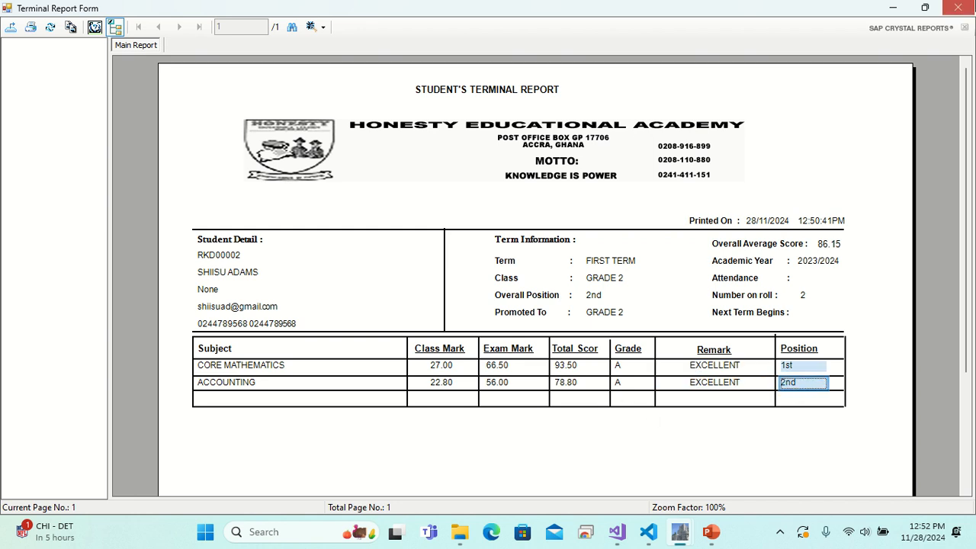
- Close the second student's terminal report and dismiss the class report form
mouse_move(957, 7)
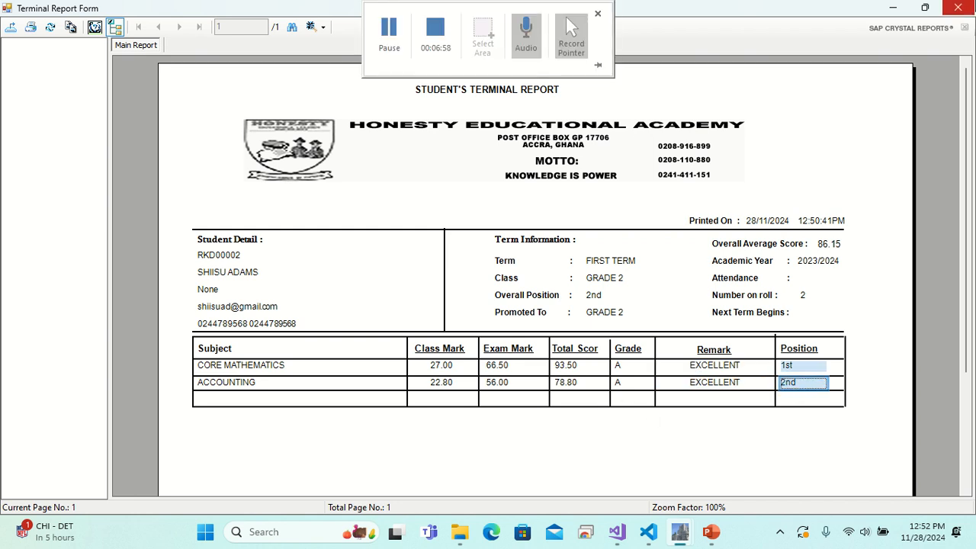
click(959, 10)
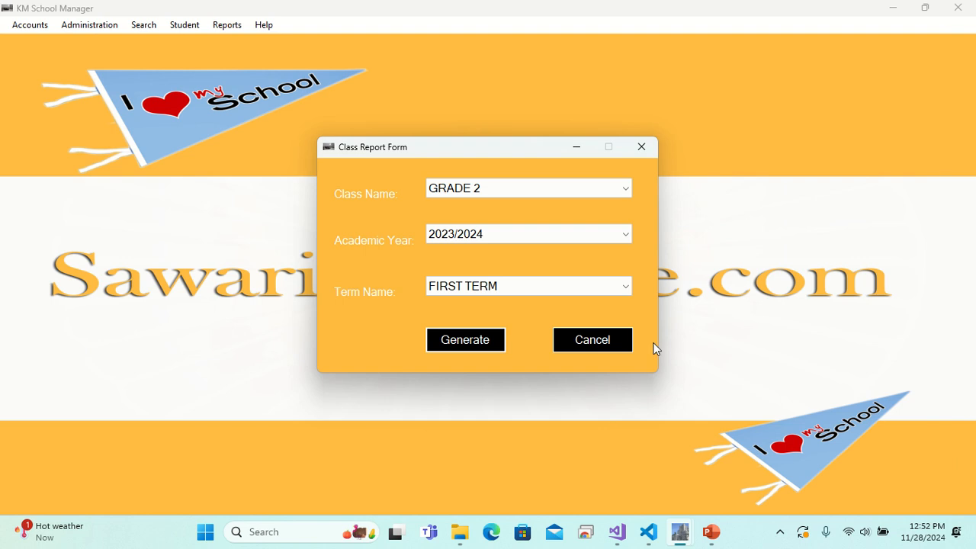
click(591, 344)
- Open the terminal scores sheet for raw marks, look it over, and close it without recording anything
click(183, 25)
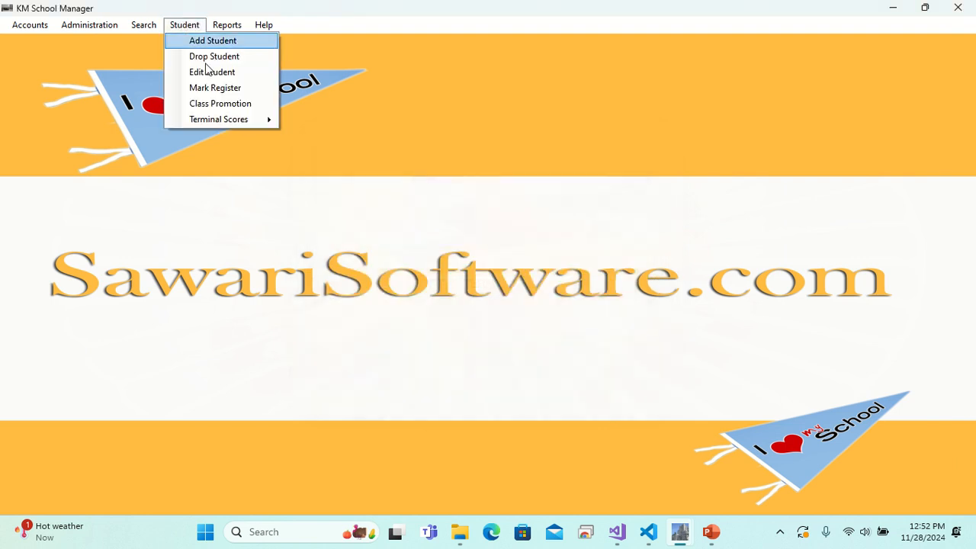
mouse_move(247, 117)
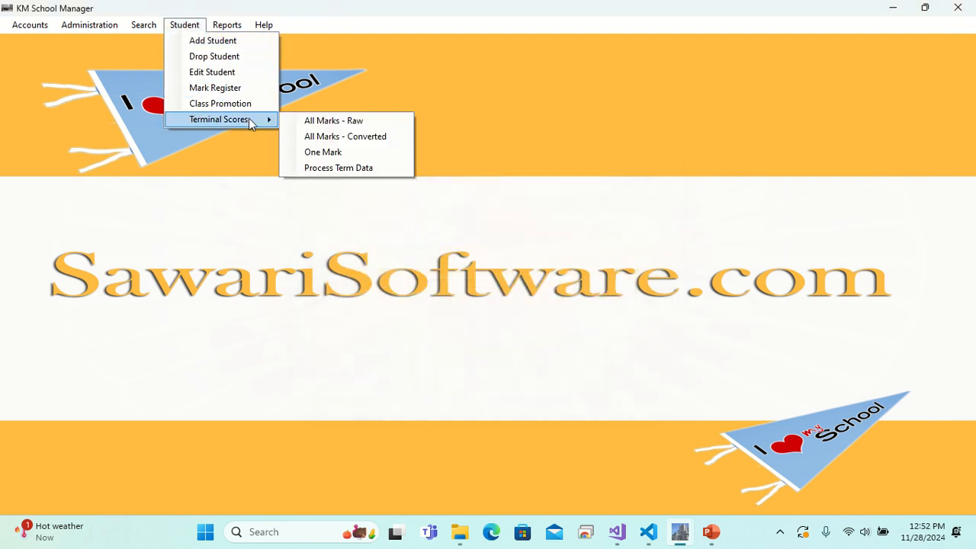
click(390, 126)
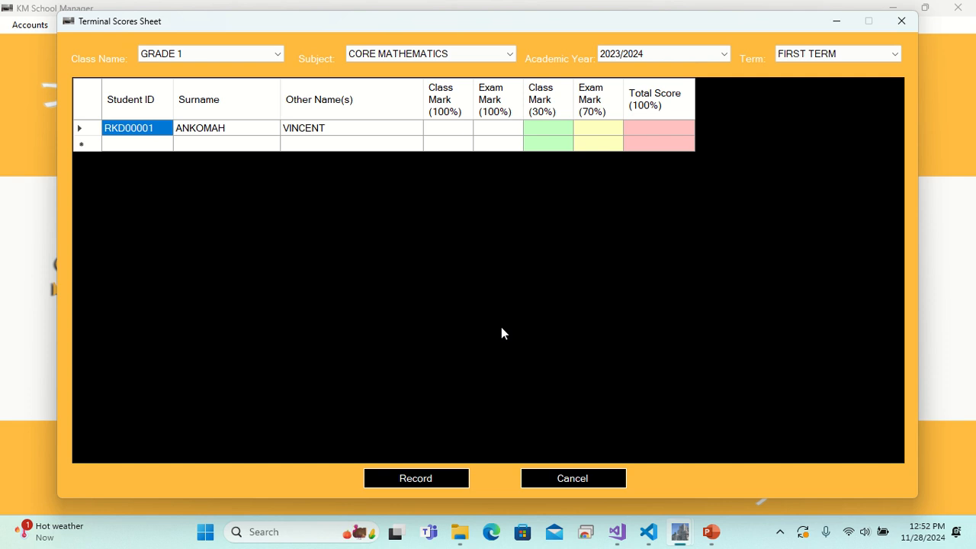
click(901, 21)
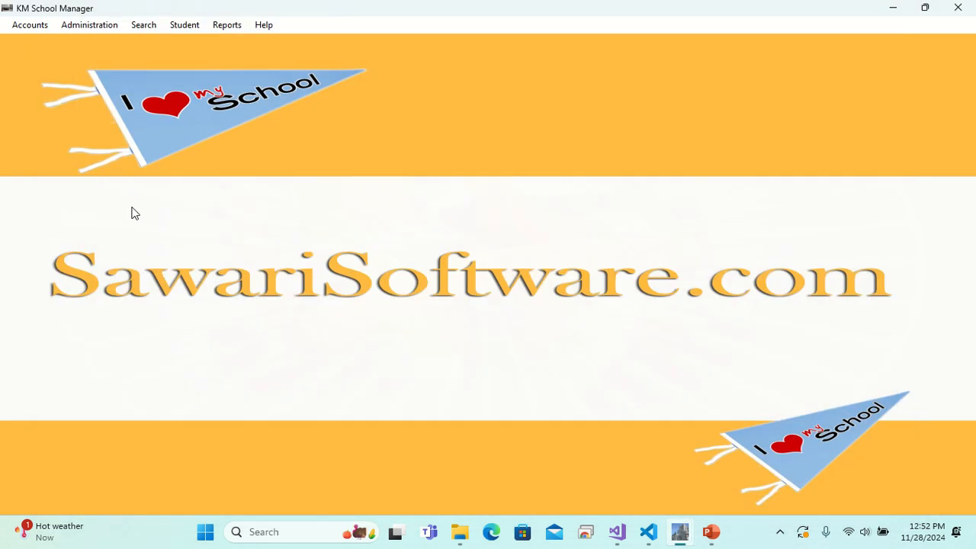
- Open the terminal scores sheet for converted marks, look over its class mark, exam mark and total score columns, and close it without recording
click(183, 25)
mouse_move(219, 124)
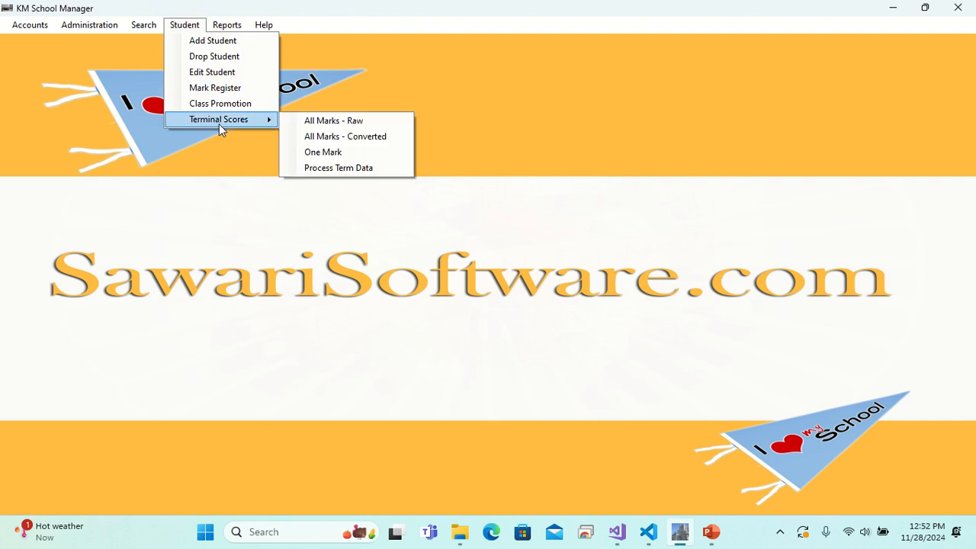
click(323, 140)
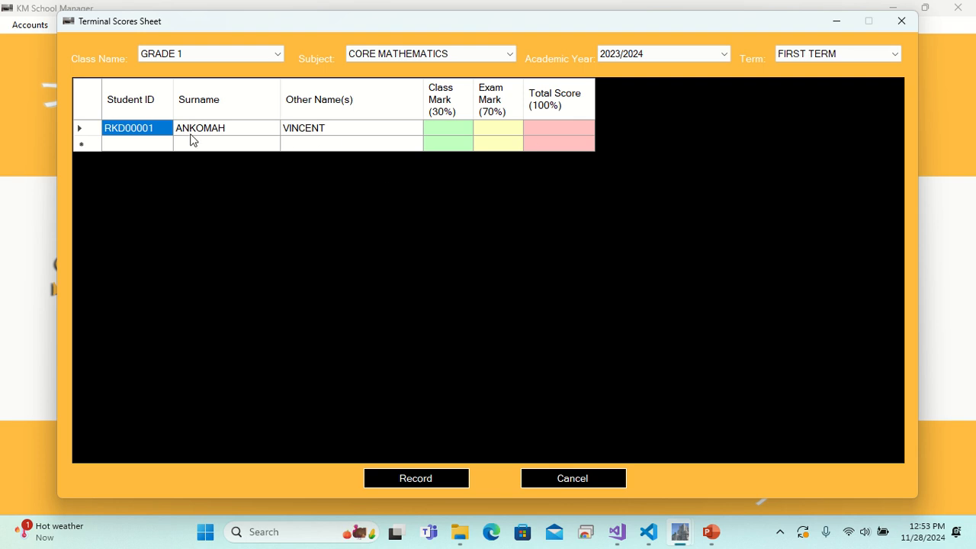
click(219, 132)
click(360, 135)
click(434, 131)
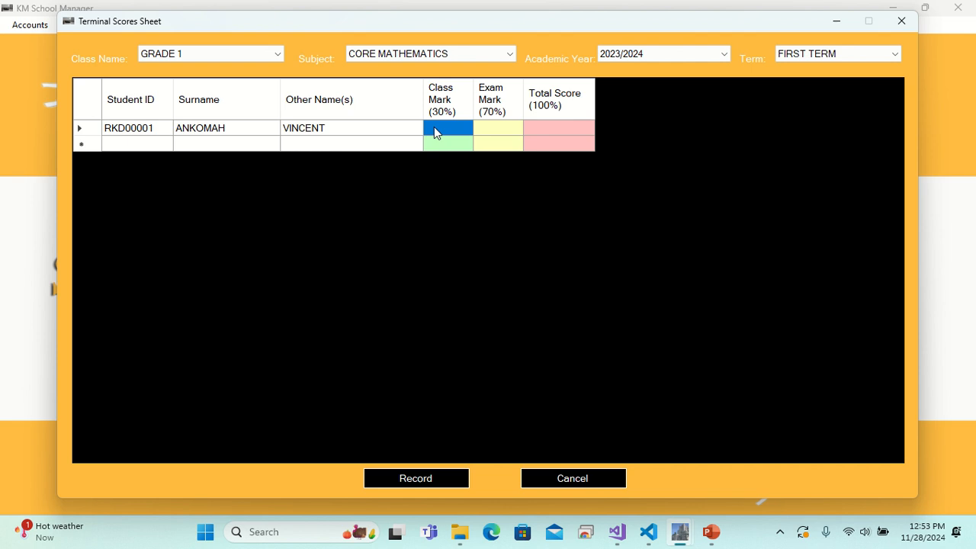
click(493, 133)
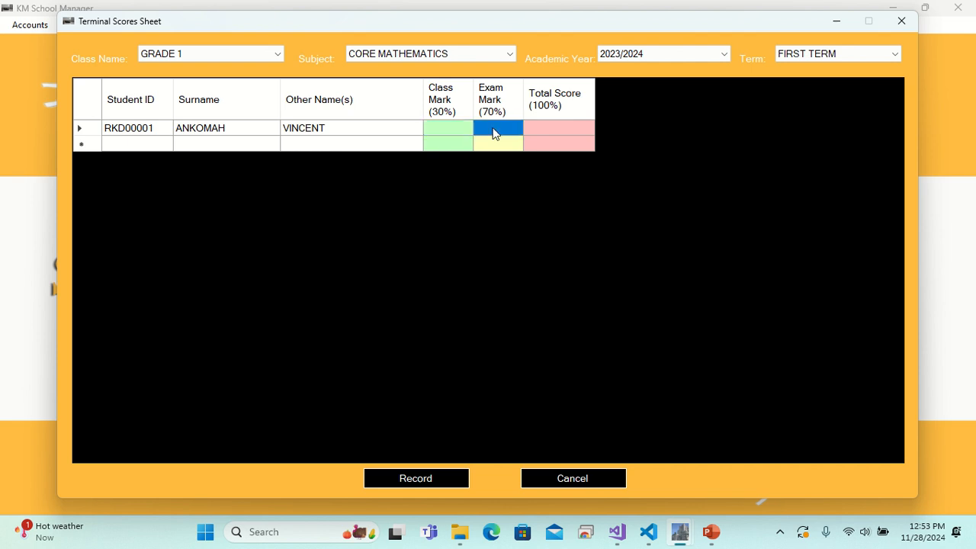
click(439, 132)
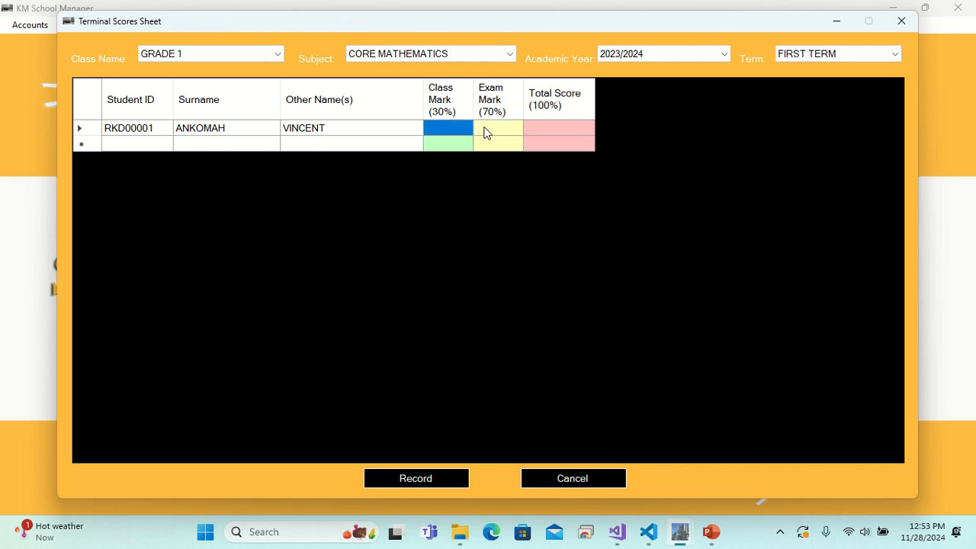
click(485, 131)
click(549, 129)
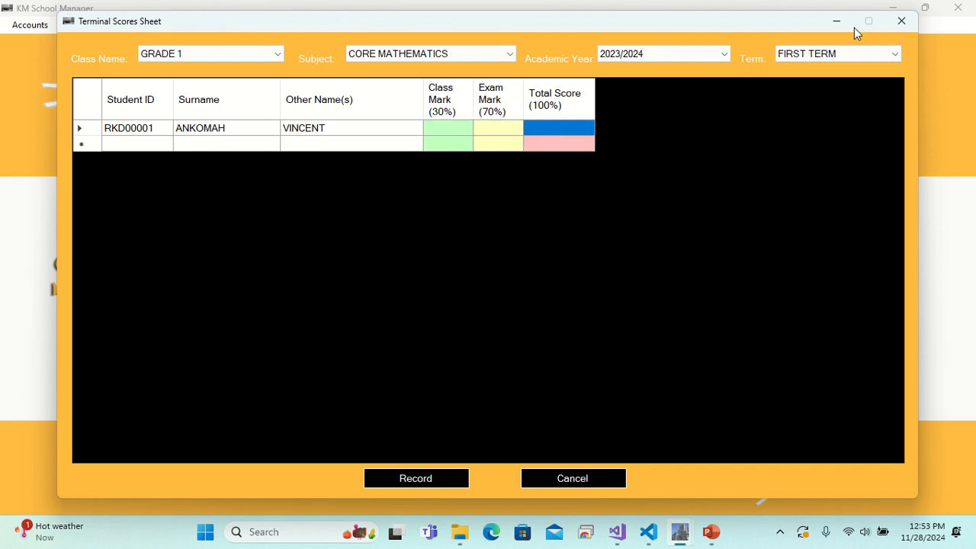
click(901, 21)
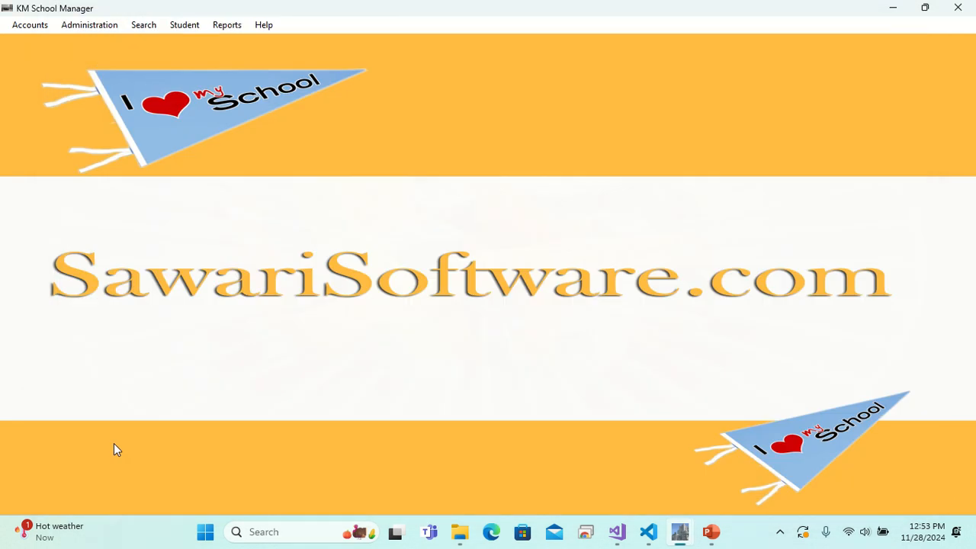
- Open the terminal scores sheet for entering one mark and examine its class mark (100%) and class mark (30%) columns
click(197, 27)
mouse_move(253, 122)
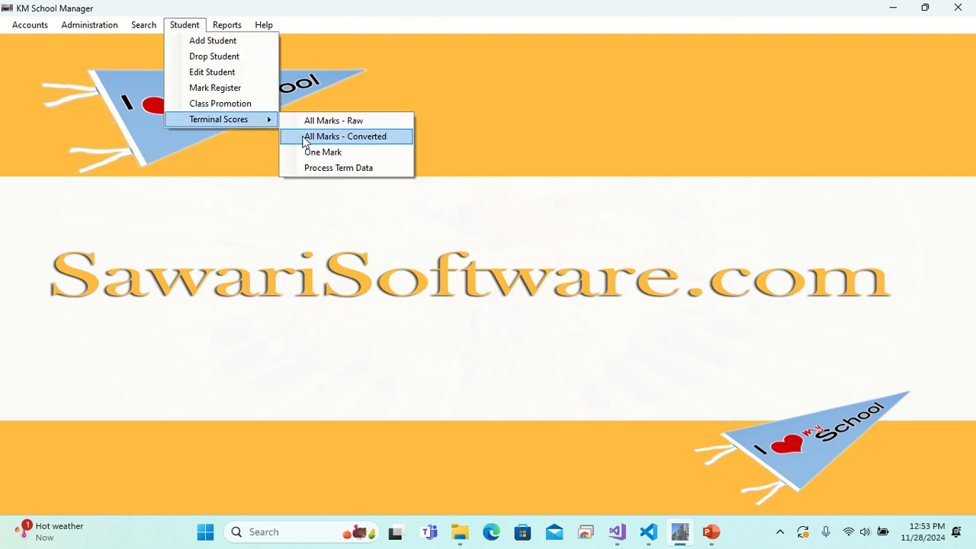
click(361, 152)
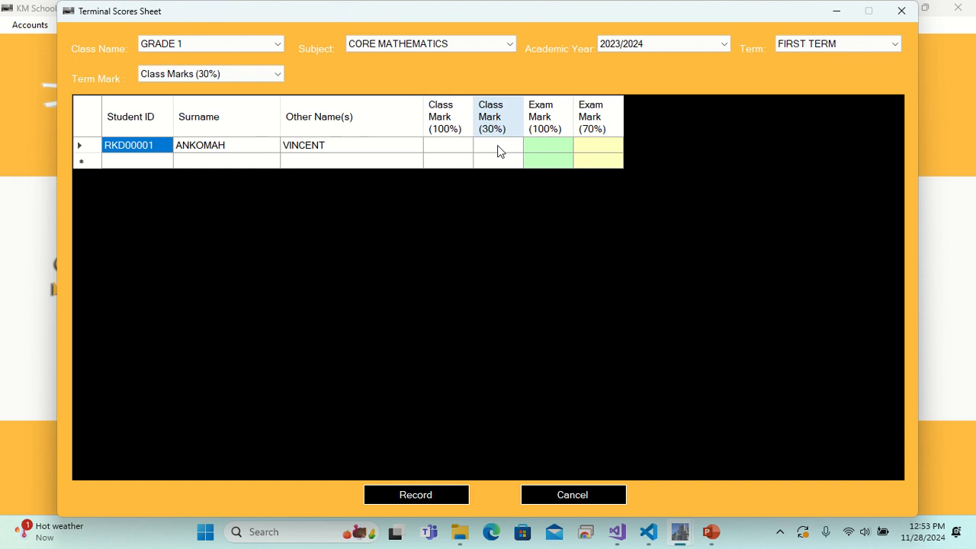
click(439, 149)
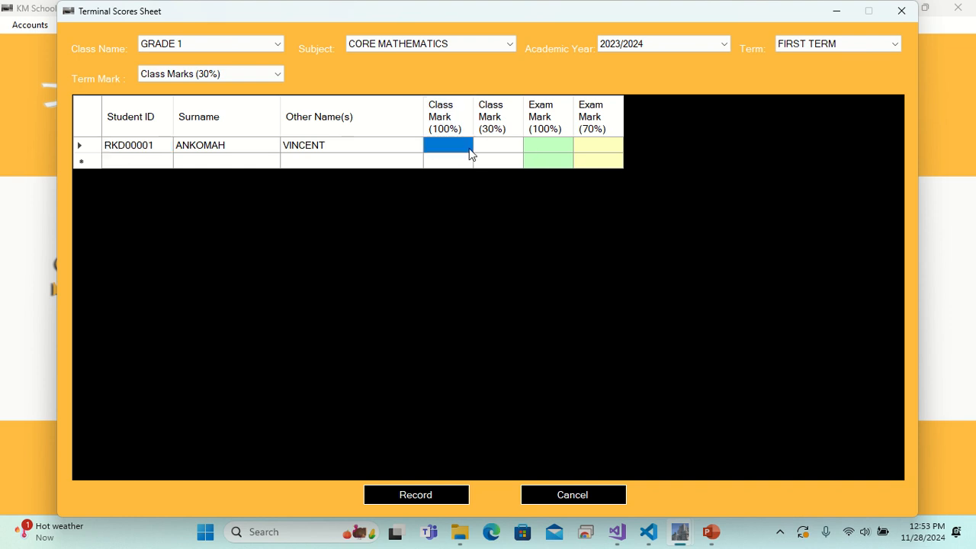
click(484, 147)
click(429, 154)
click(503, 148)
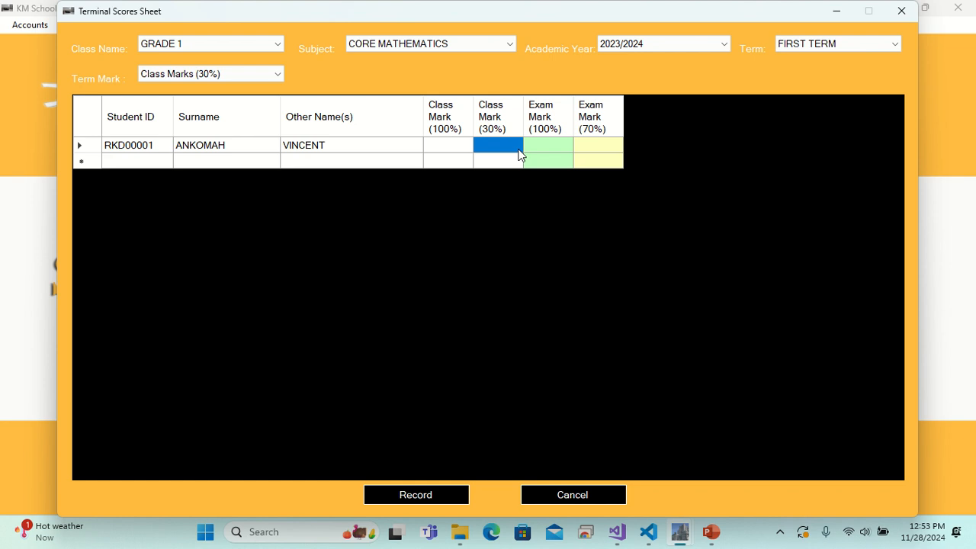
- Try the term mark option Exam Marks (70%) and return it to Class Marks (30%)
click(242, 74)
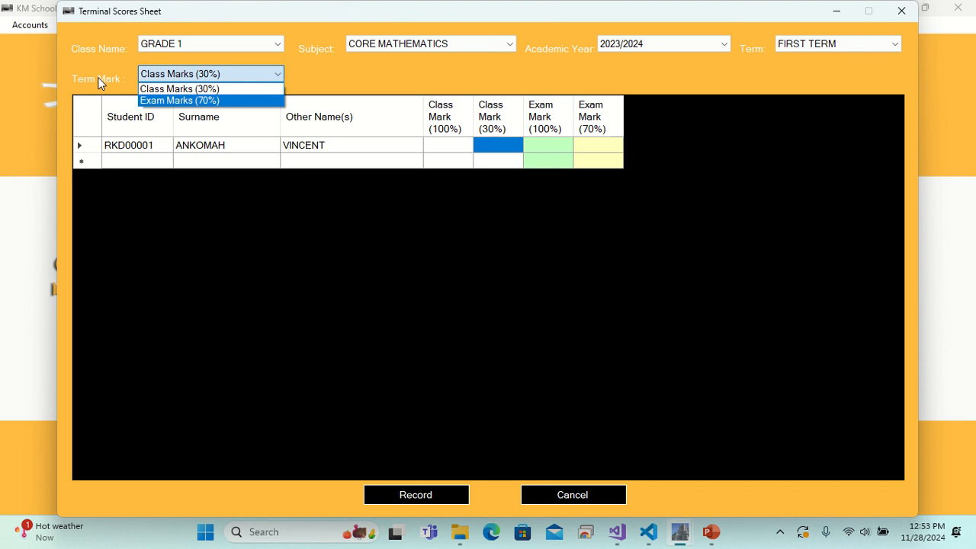
click(232, 79)
click(235, 78)
click(217, 101)
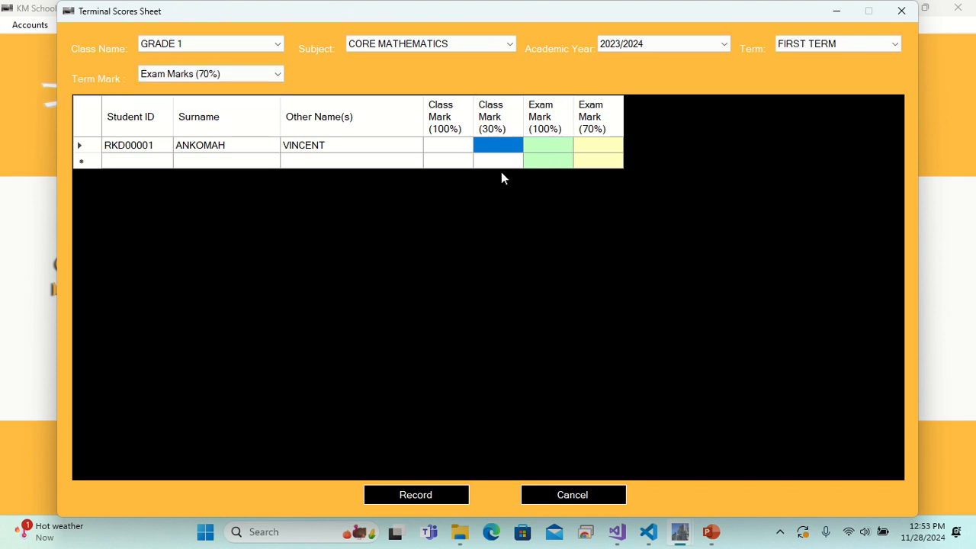
click(218, 73)
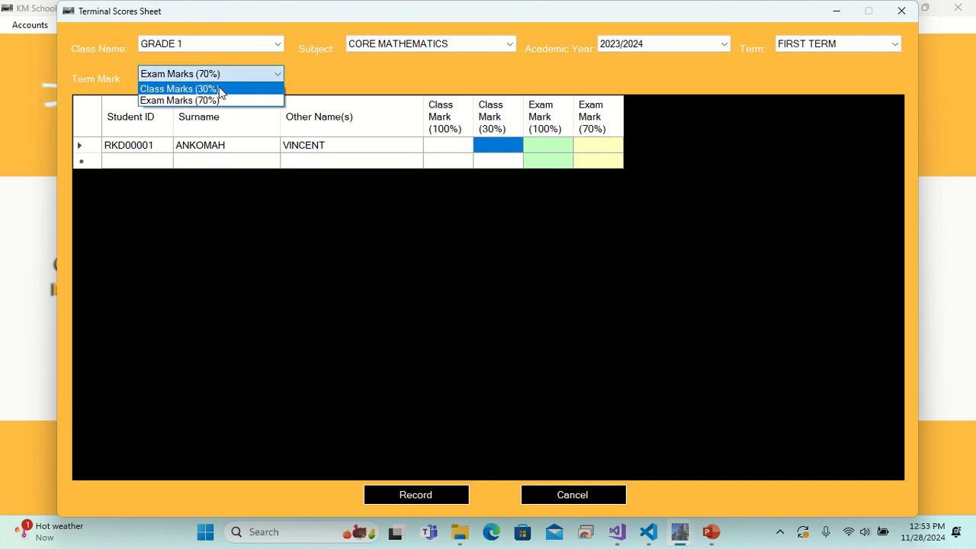
click(218, 87)
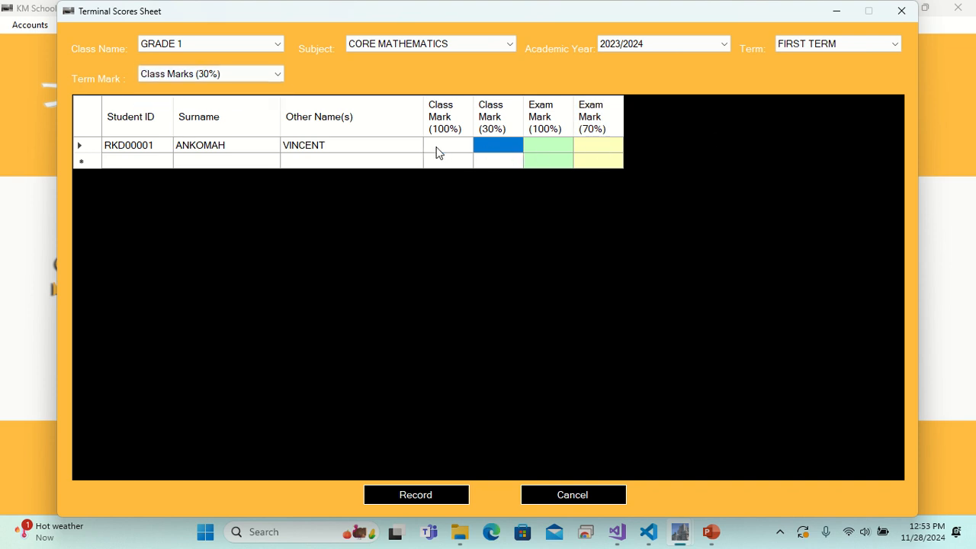
- Check the class and exam mark columns with the term mark Exam Marks (70%), and close the sheet without recording
click(432, 147)
click(479, 147)
click(548, 145)
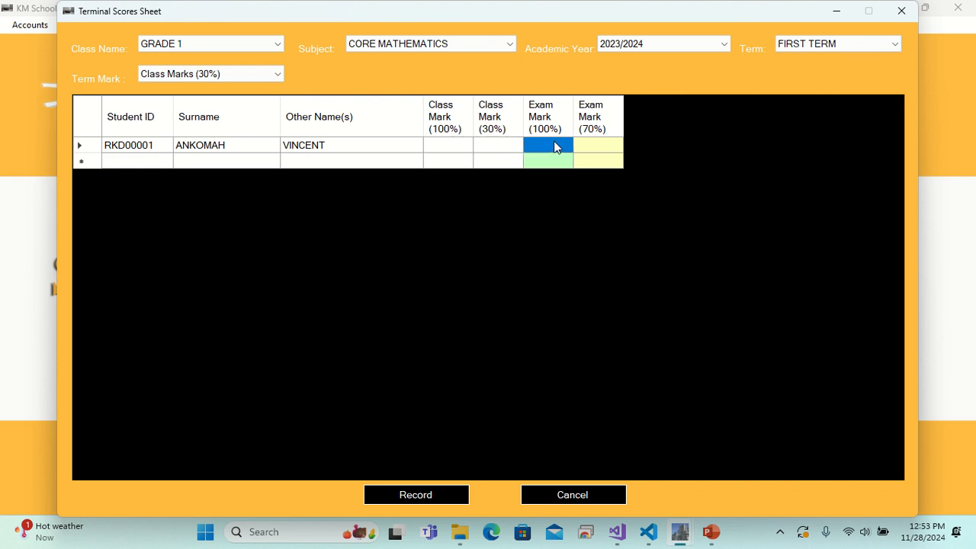
click(192, 74)
click(185, 101)
click(901, 12)
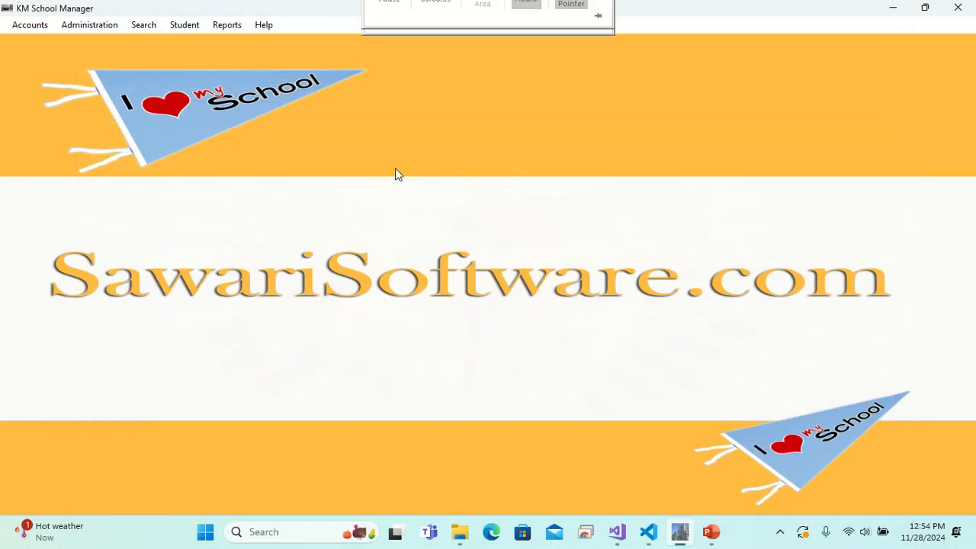
- Open the class report form, look over its class, academic year and term options, and dismiss it without generating a report
click(225, 29)
mouse_move(322, 122)
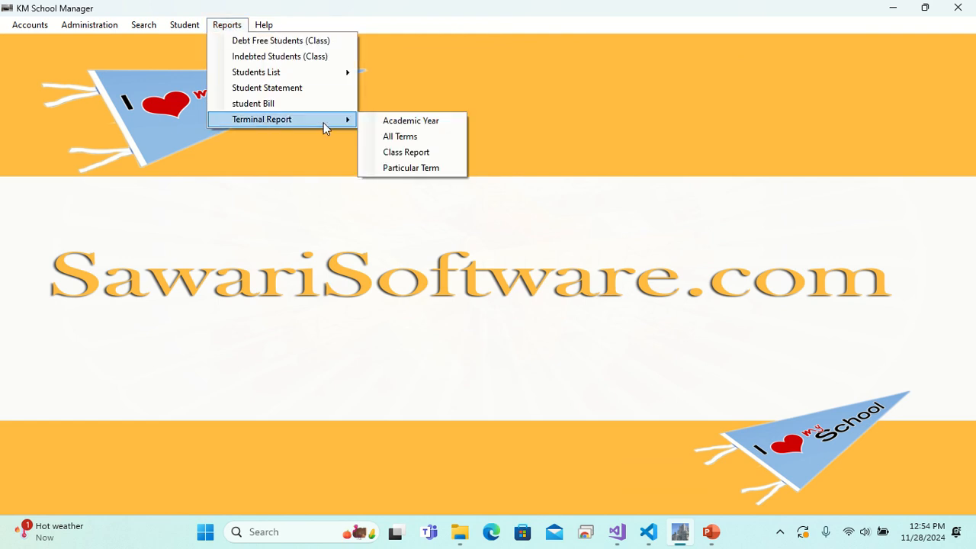
click(421, 159)
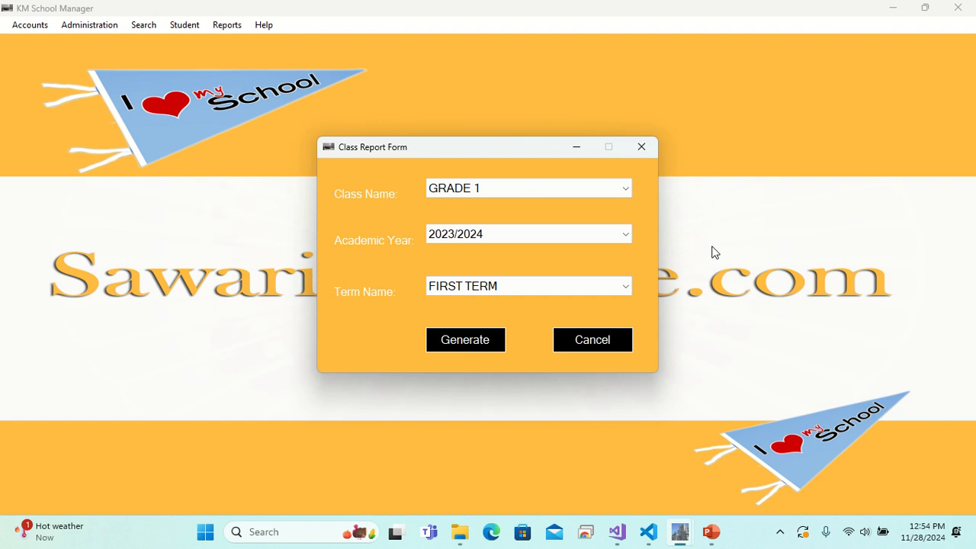
click(598, 346)
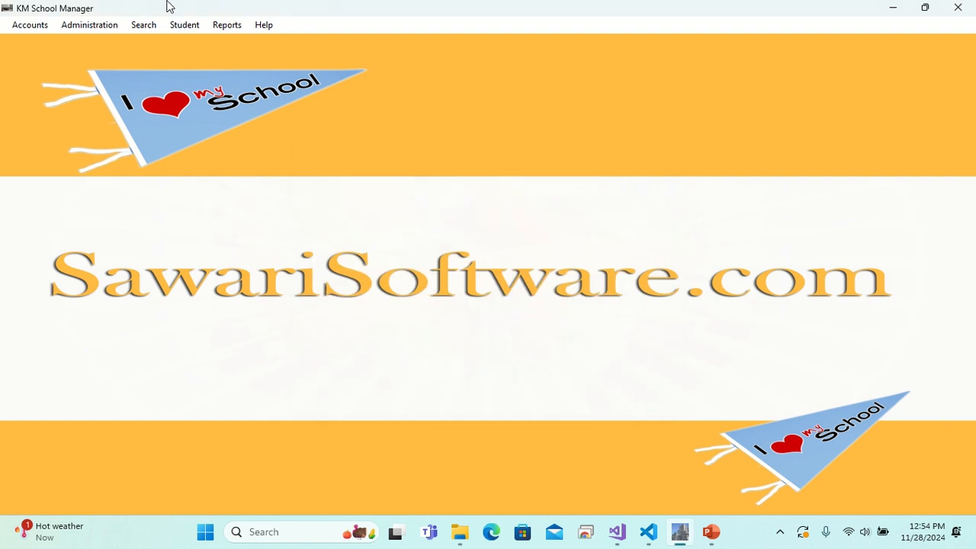
- Generate the academic year terminal report for the second student ID in the list, with academic year 2023/2024
click(219, 27)
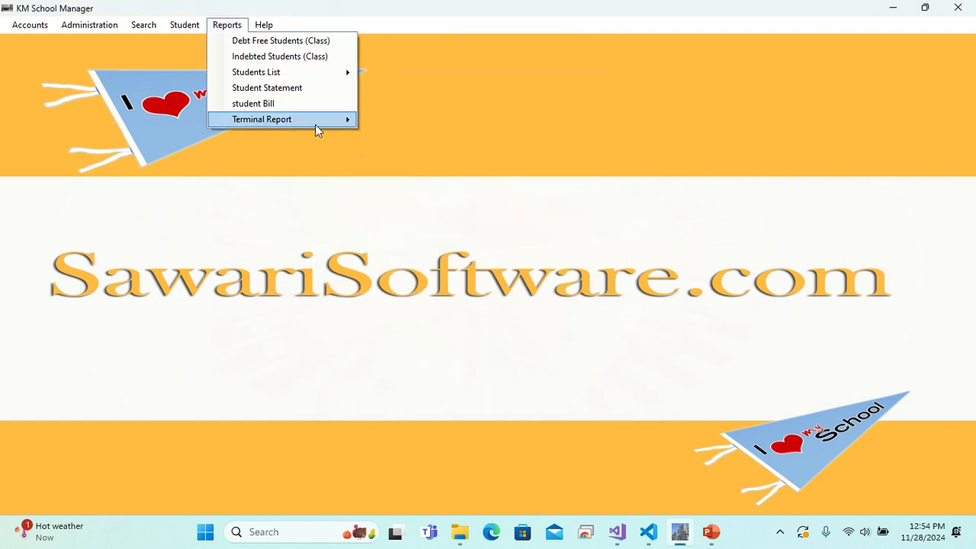
mouse_move(334, 119)
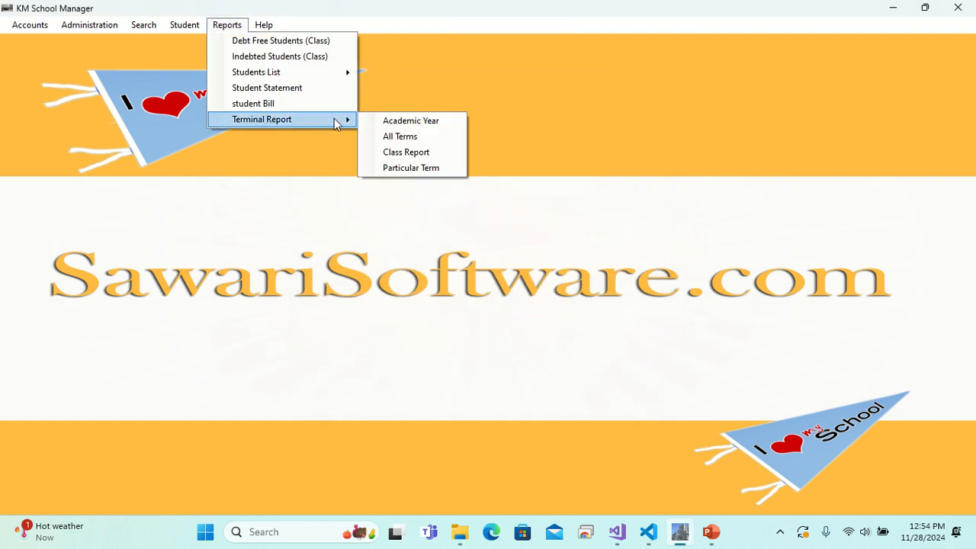
click(447, 126)
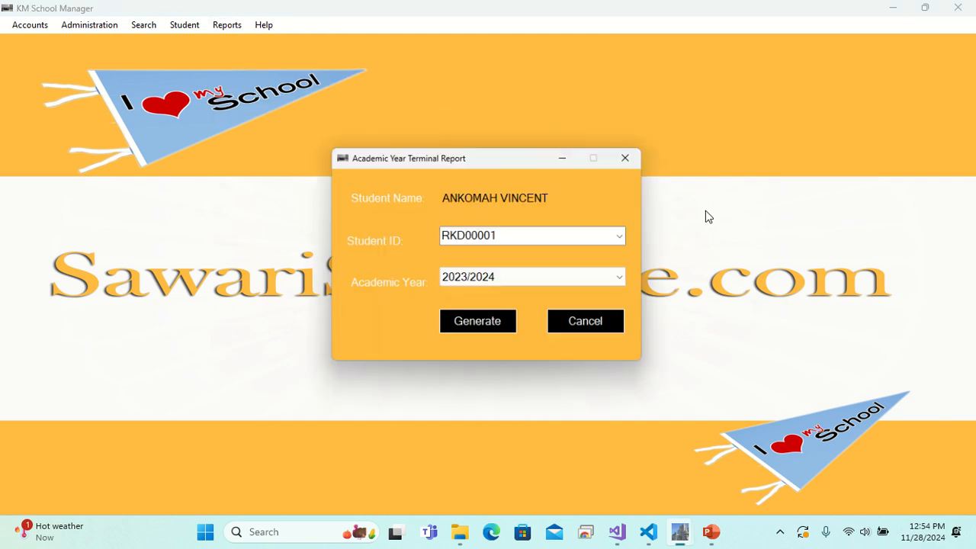
click(632, 235)
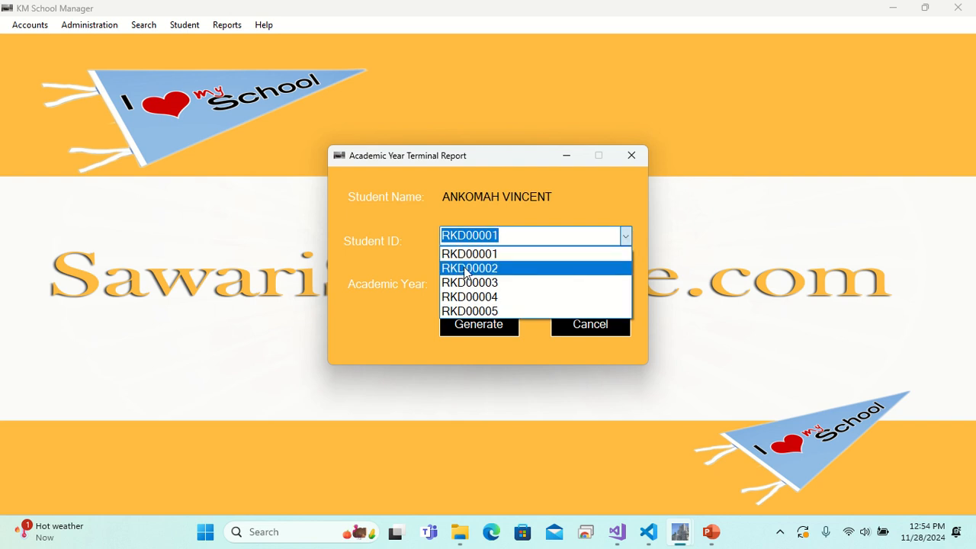
click(523, 267)
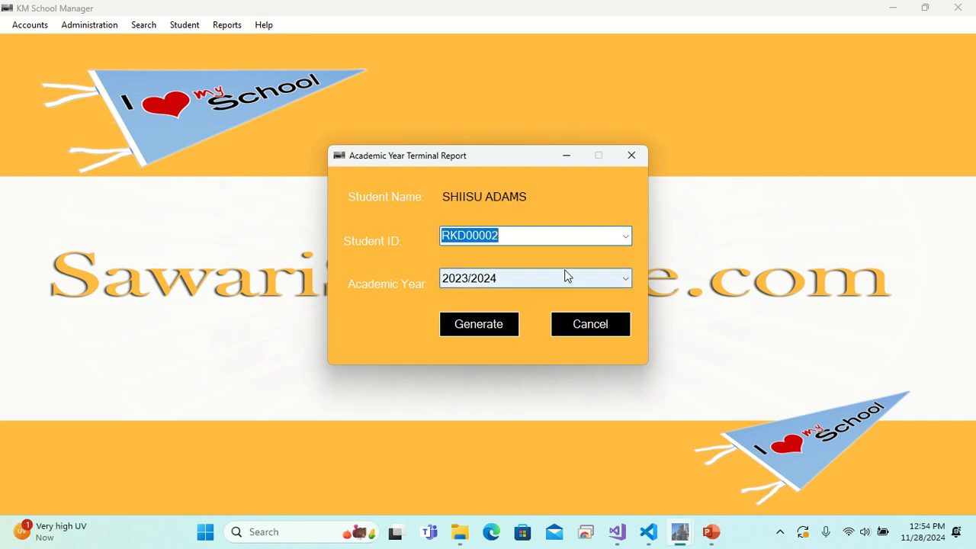
click(589, 282)
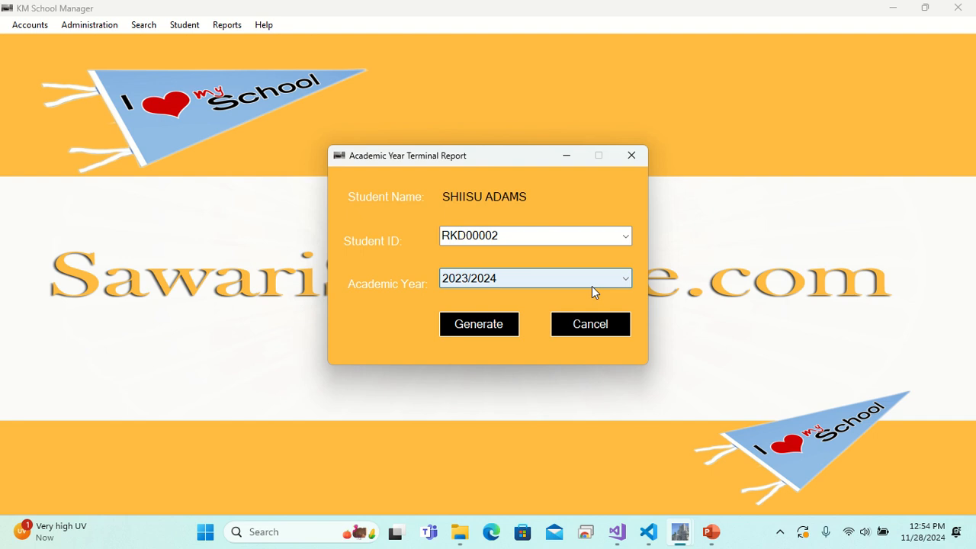
click(475, 326)
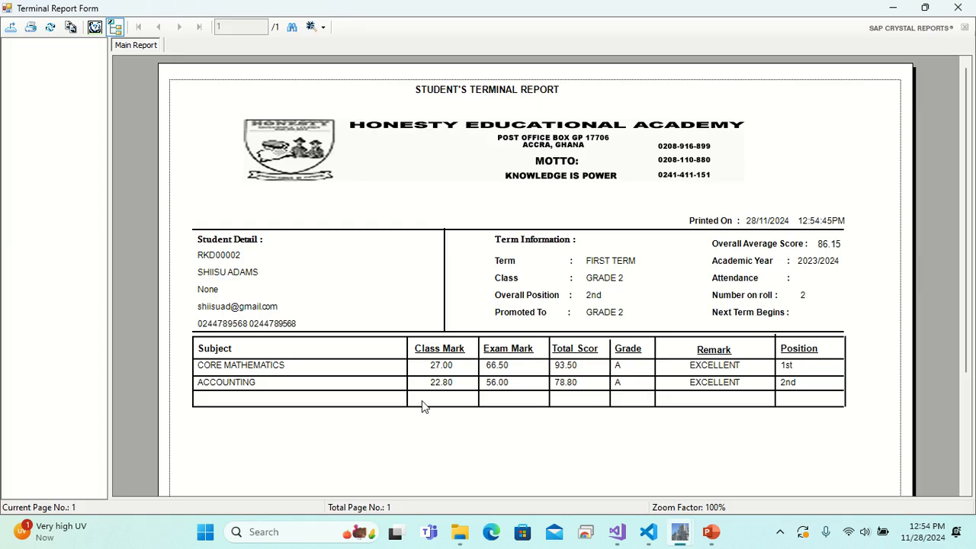
- Read the student's academic year report from the term information to the remark lines, and close the report and its form
scroll(689, 404, down, 3)
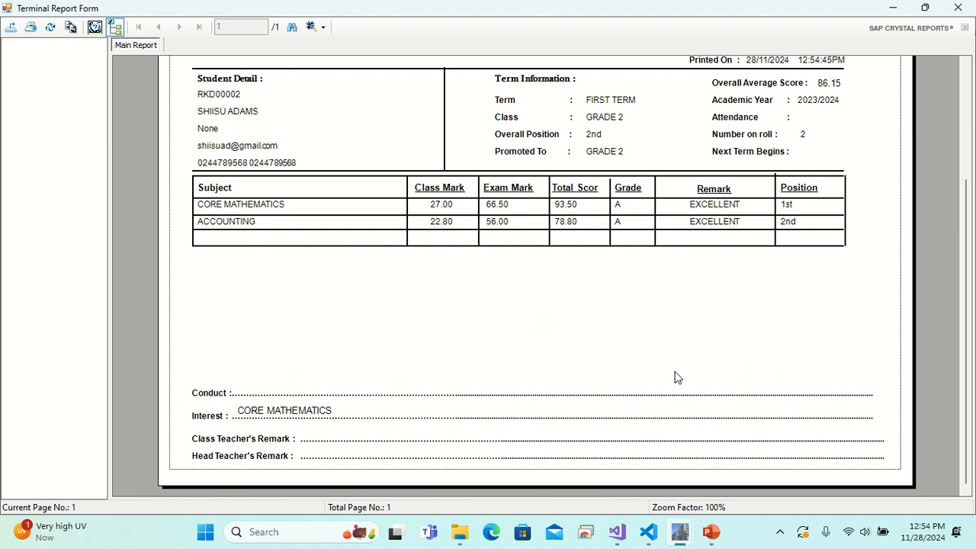
scroll(677, 377, up, 3)
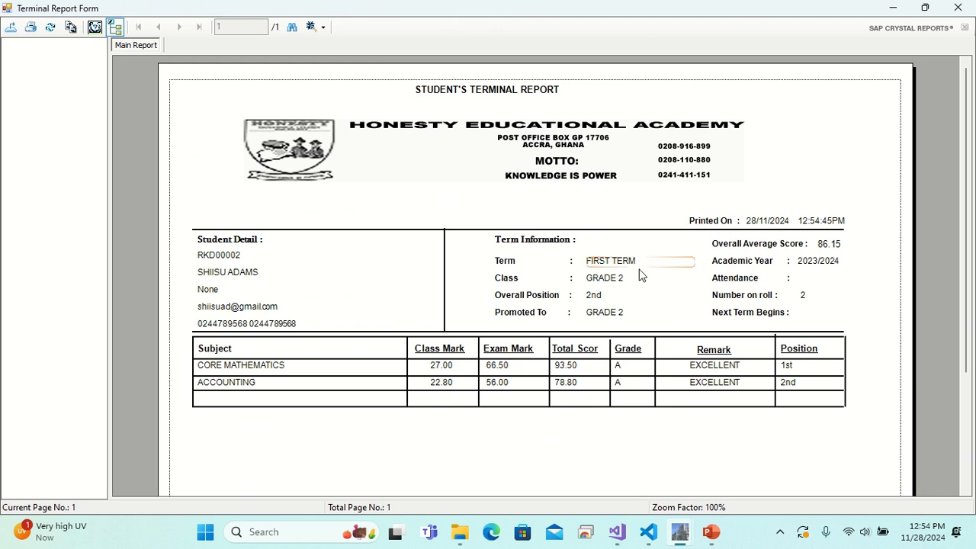
scroll(678, 343, down, 3)
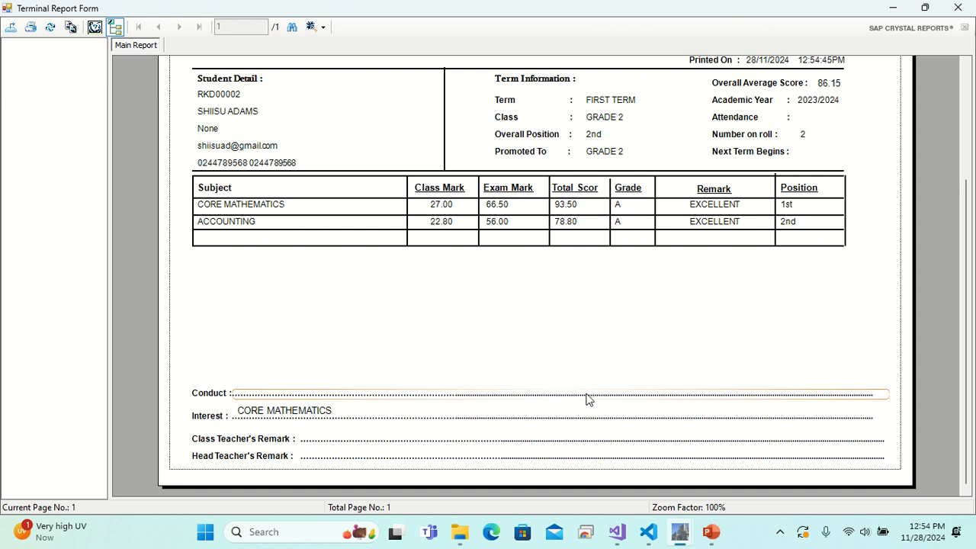
scroll(585, 396, up, 3)
click(957, 7)
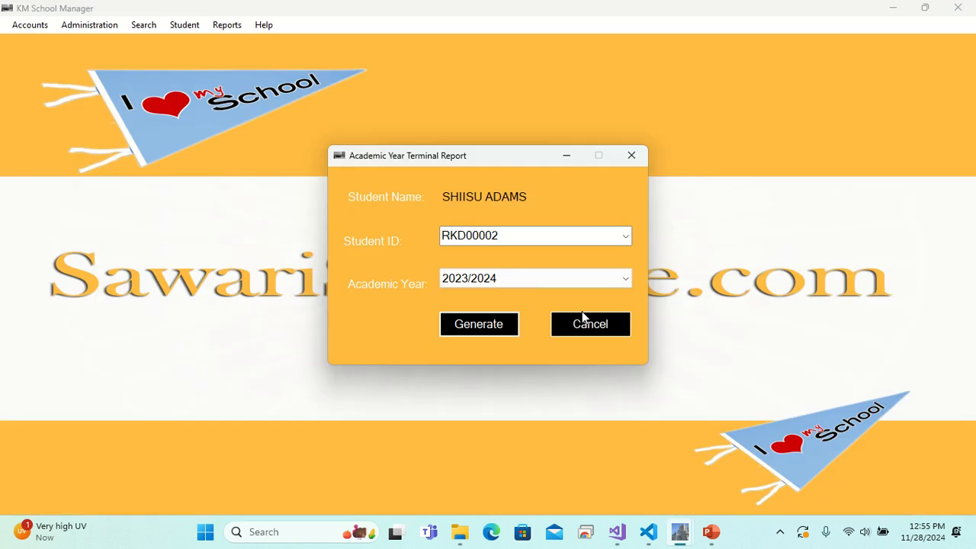
click(632, 161)
- Generate the all-terms terminal report for the second student ID in the list
click(222, 29)
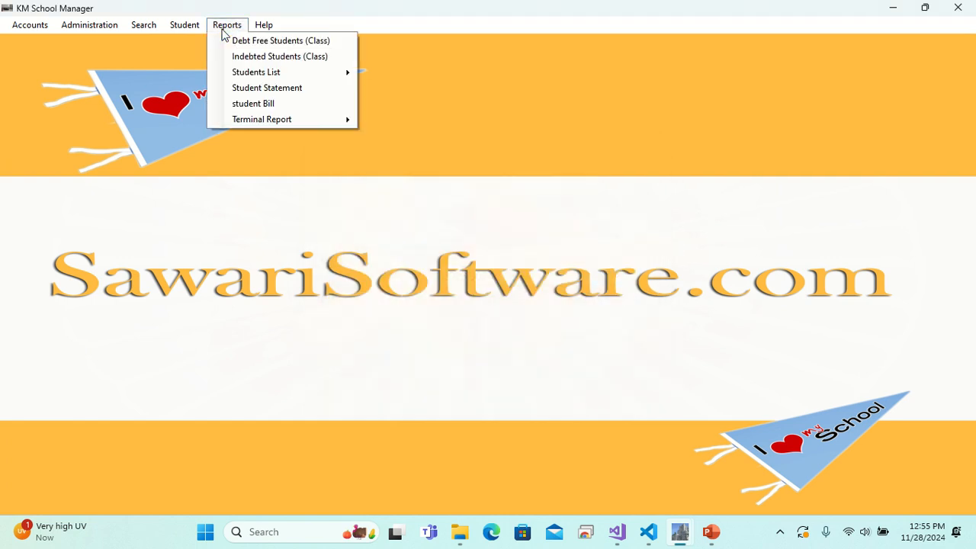
mouse_move(313, 119)
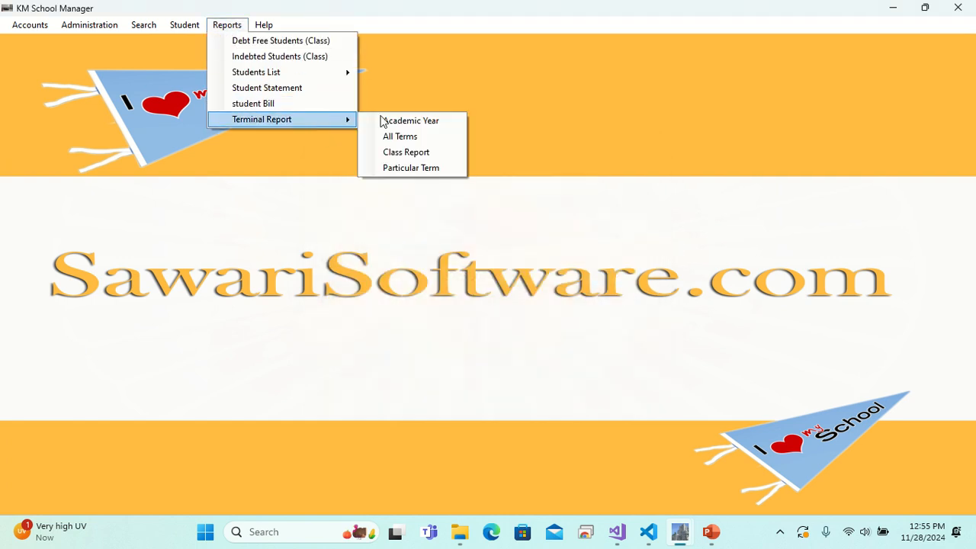
click(420, 142)
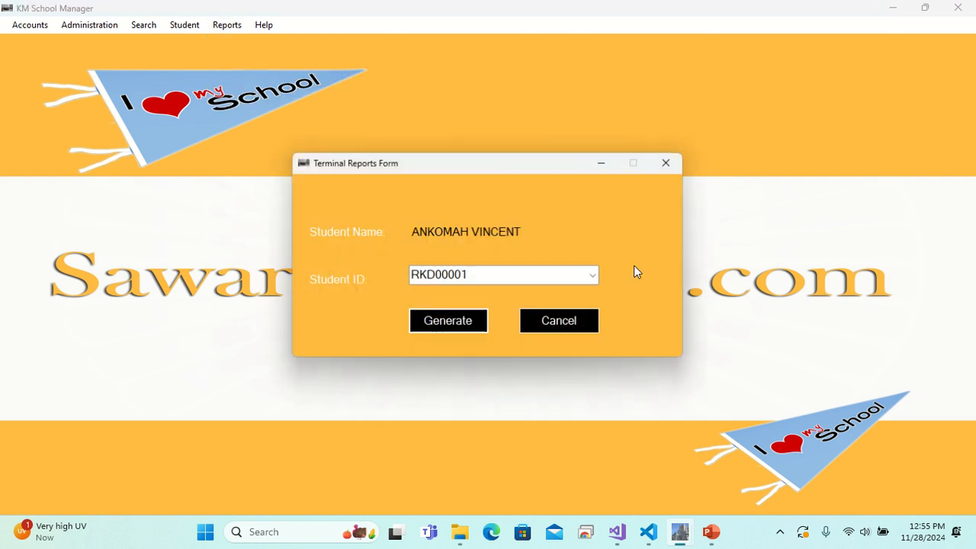
double_click(572, 278)
click(591, 277)
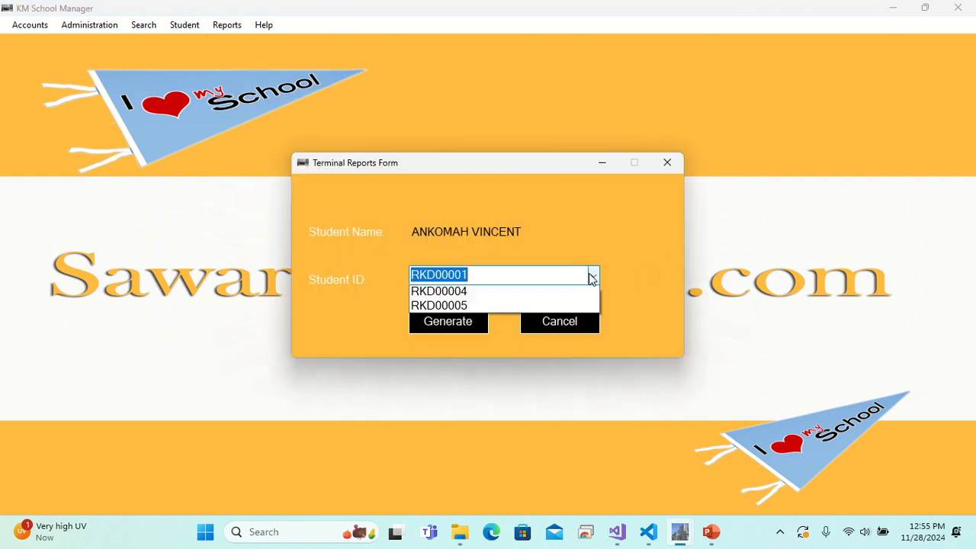
click(470, 306)
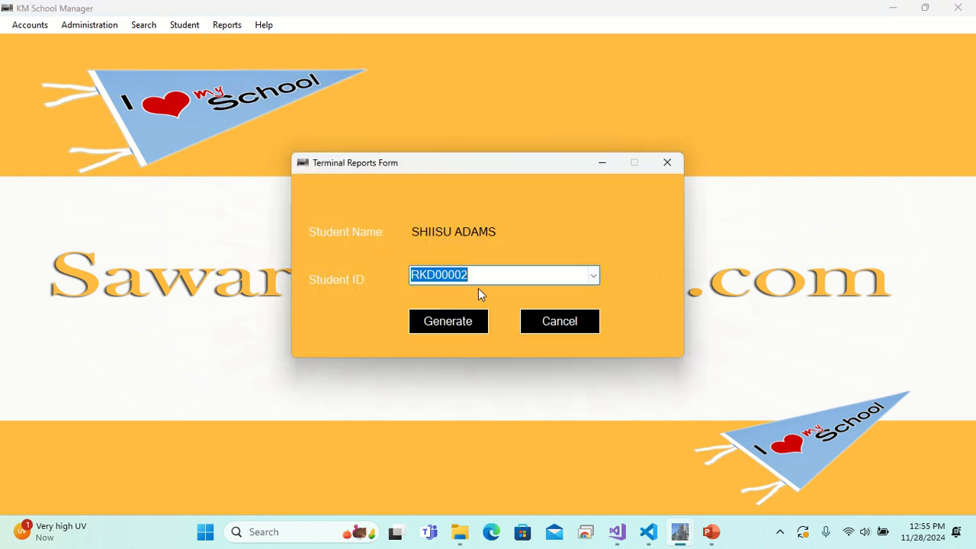
click(454, 321)
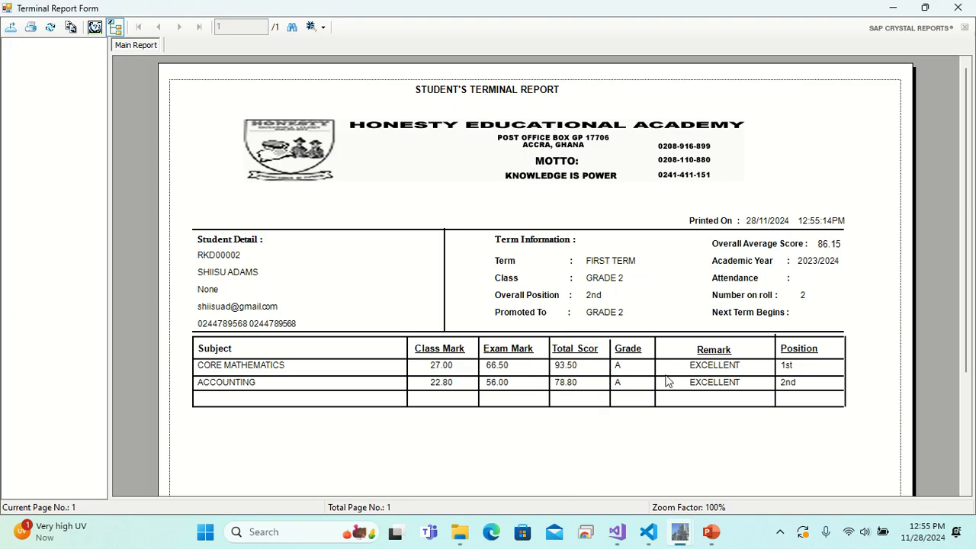
- Read the student's all-terms report down to the remark lines, and close the report and its form
scroll(663, 385, down, 3)
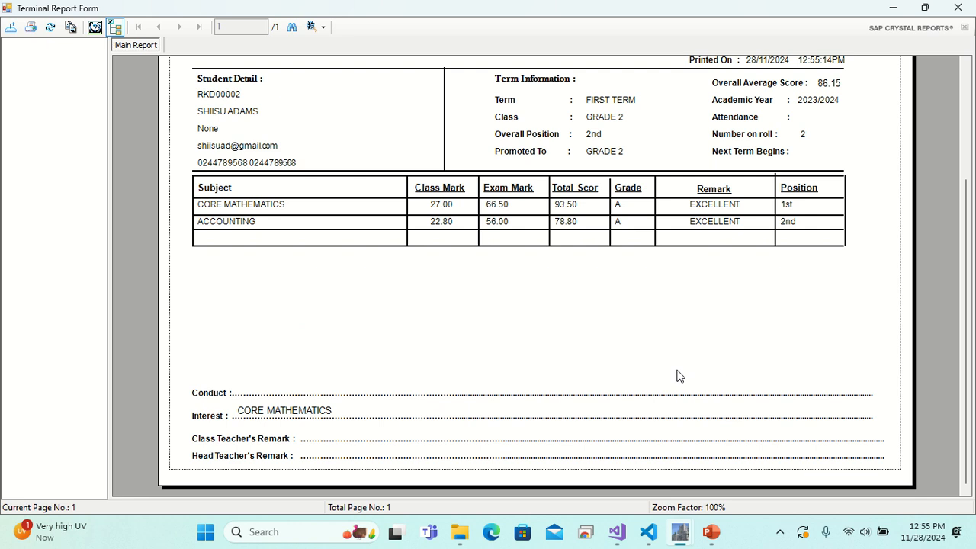
click(957, 8)
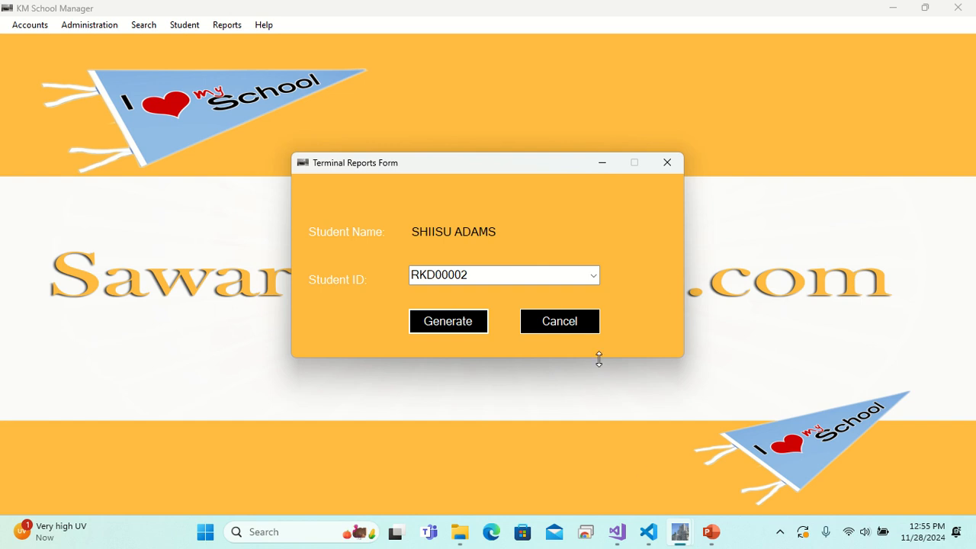
click(572, 330)
- Generate the particular-term terminal report for the third student ID in the list, for FIRST TERM of academic year 2023/2024
click(225, 25)
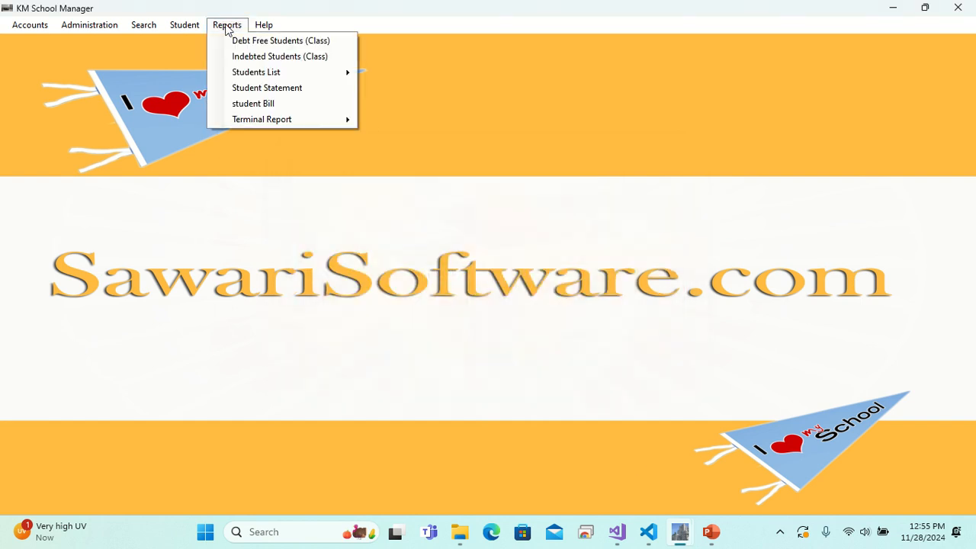
mouse_move(290, 120)
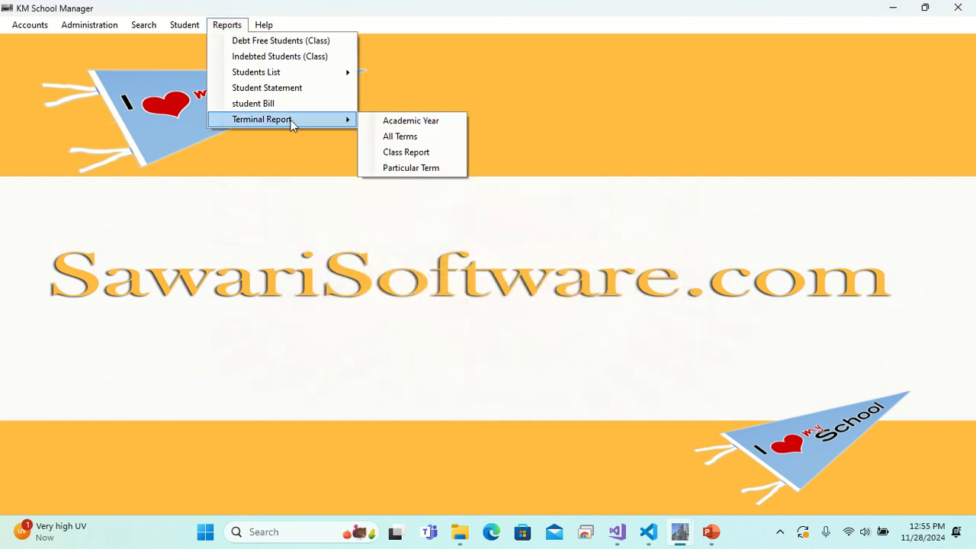
click(424, 171)
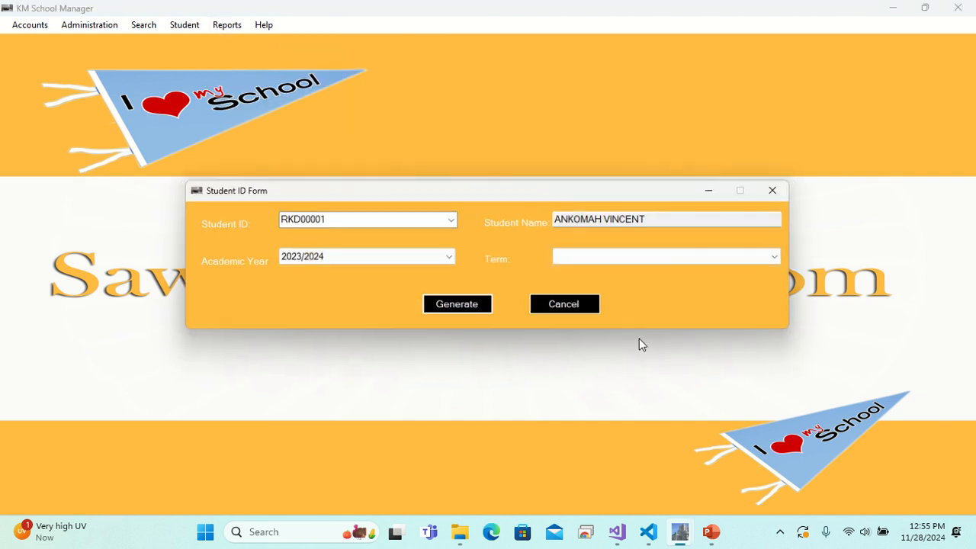
click(451, 219)
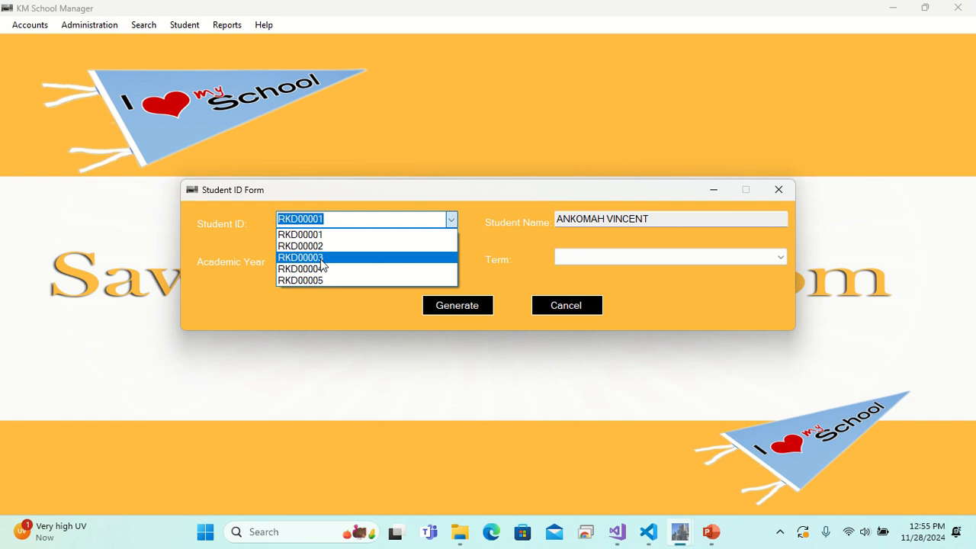
click(322, 257)
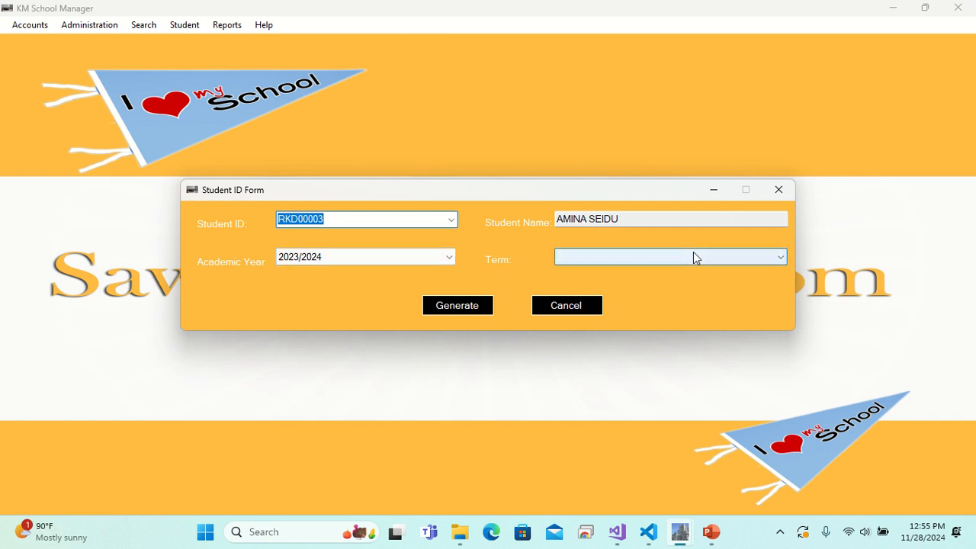
click(727, 259)
click(631, 271)
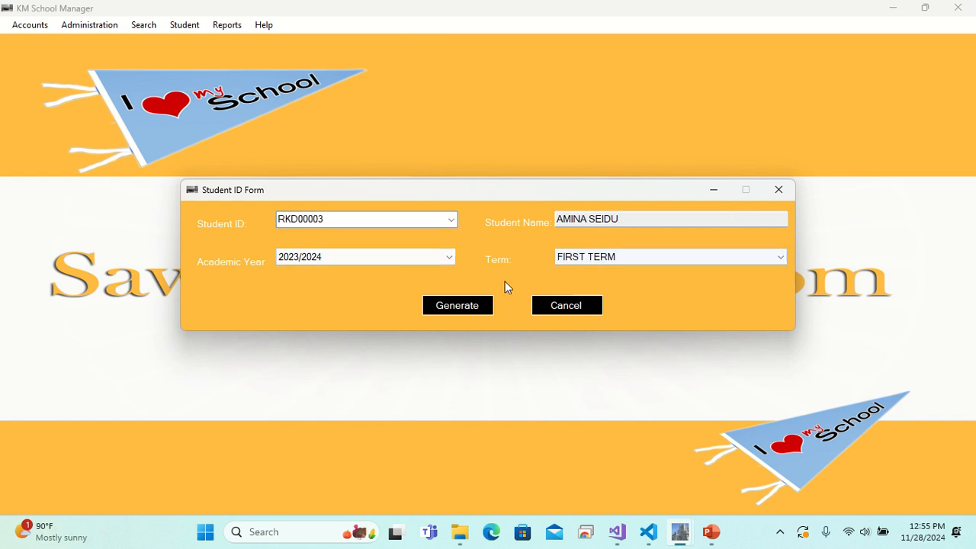
click(470, 308)
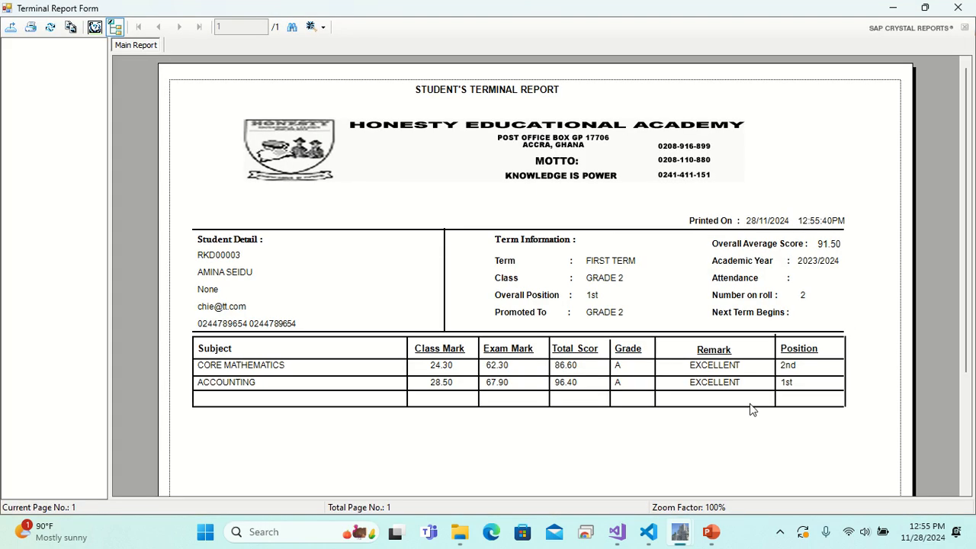
- Look over the student's first-term report, and close the report and its form
click(418, 133)
click(958, 7)
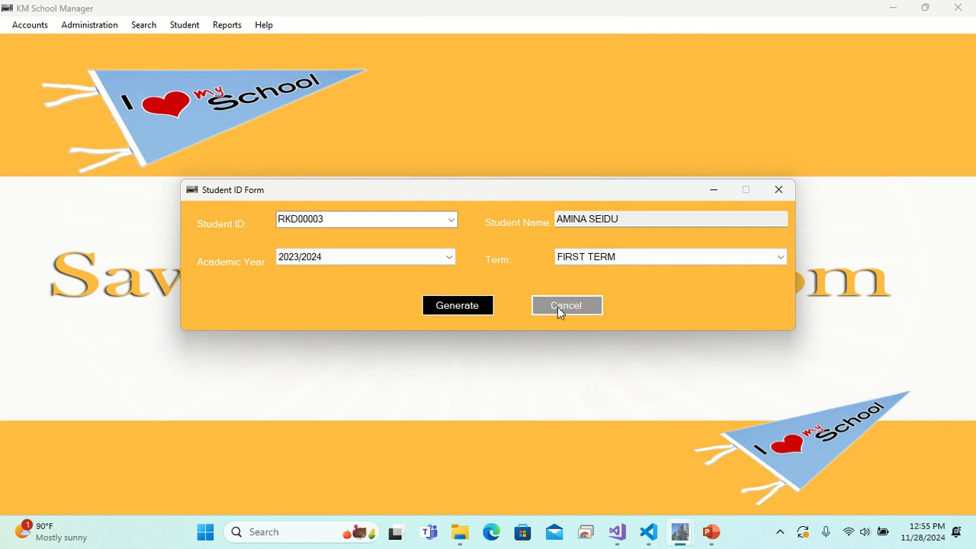
click(559, 307)
click(188, 29)
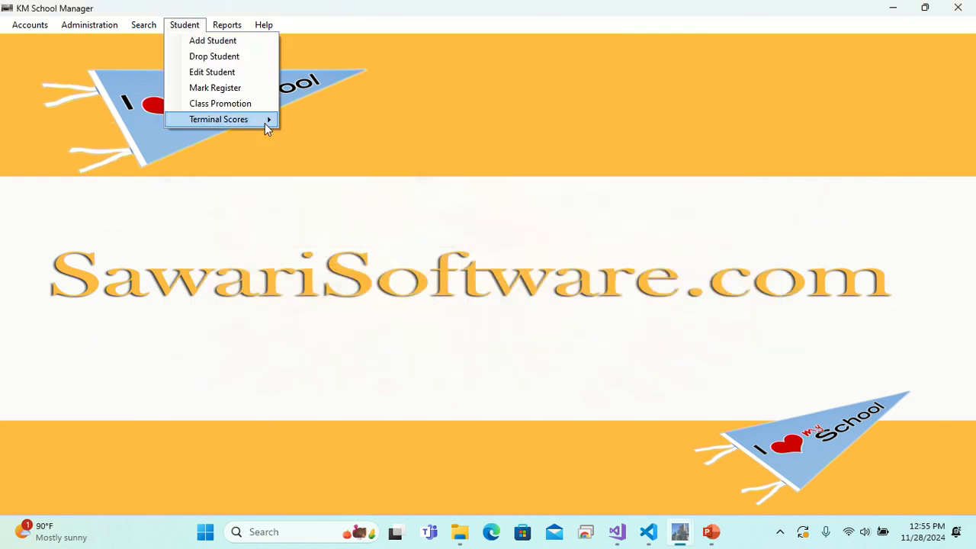
mouse_move(265, 123)
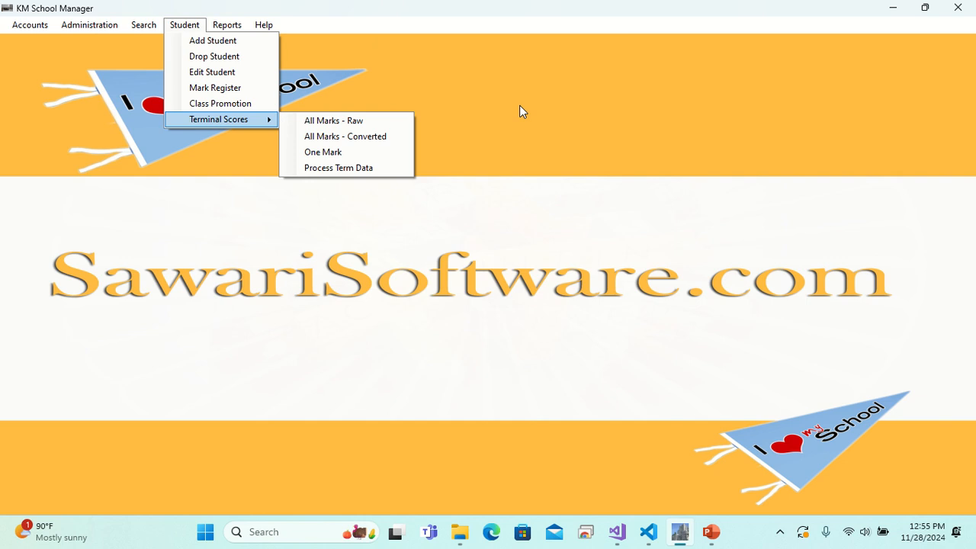
click(694, 141)
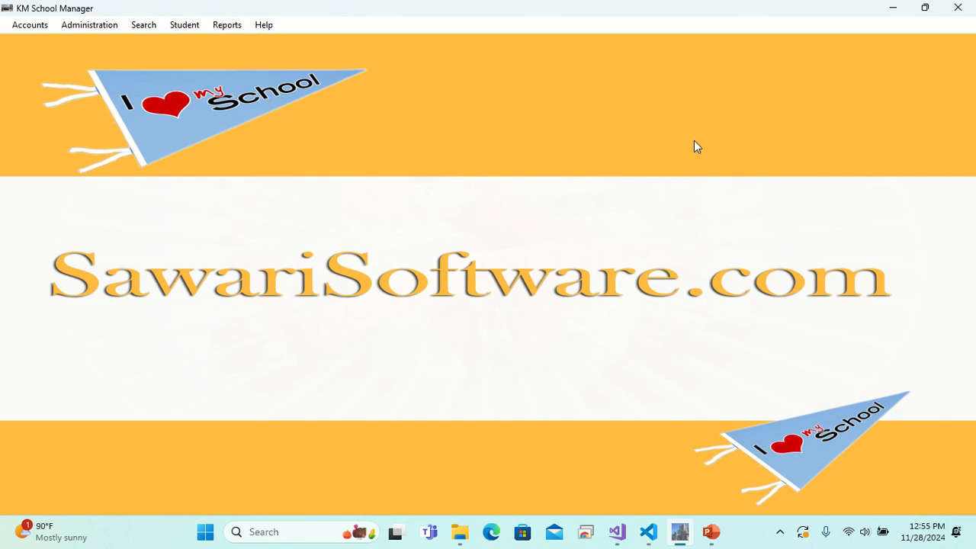